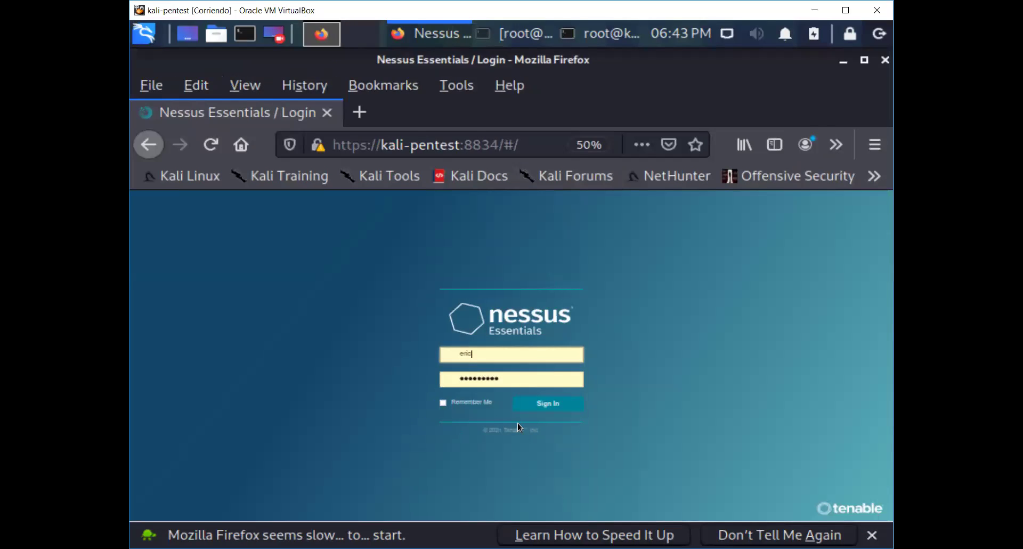
# Step: Sign in to Nessus Essentials with the filled-in credentials and enlarge the page to 80% zoom
pyautogui.click(550, 403)
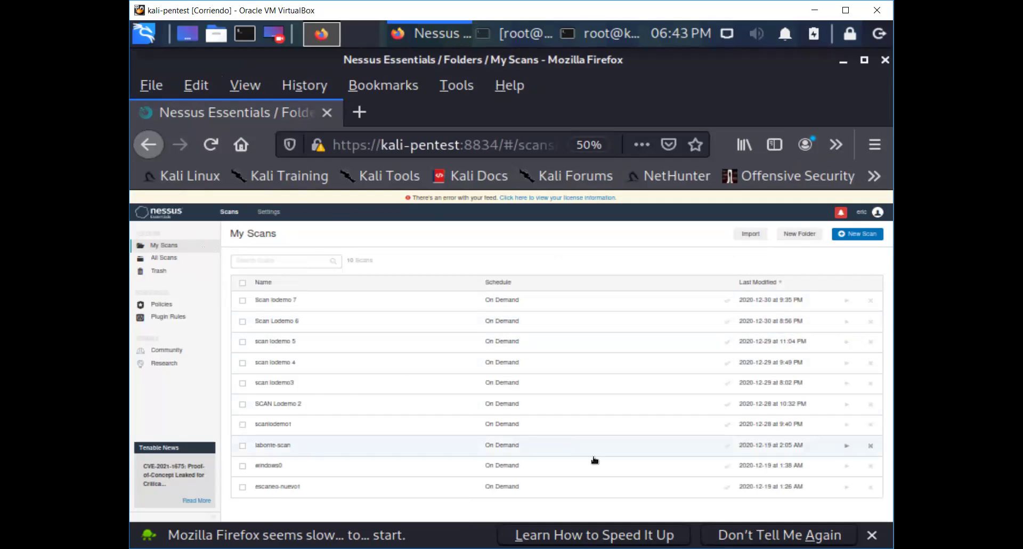
pyautogui.hotkey('ctrl', '+')
pyautogui.hotkey('ctrl', '+')
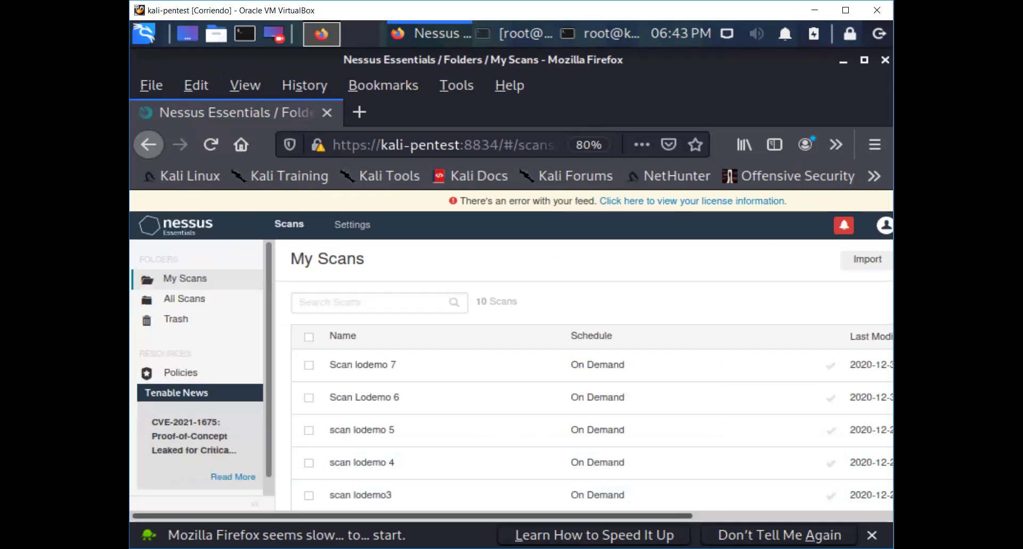
pyautogui.moveTo(309, 514)
pyautogui.mouseDown()
pyautogui.moveTo(506, 513)
pyautogui.moveTo(308, 513)
pyautogui.mouseUp()
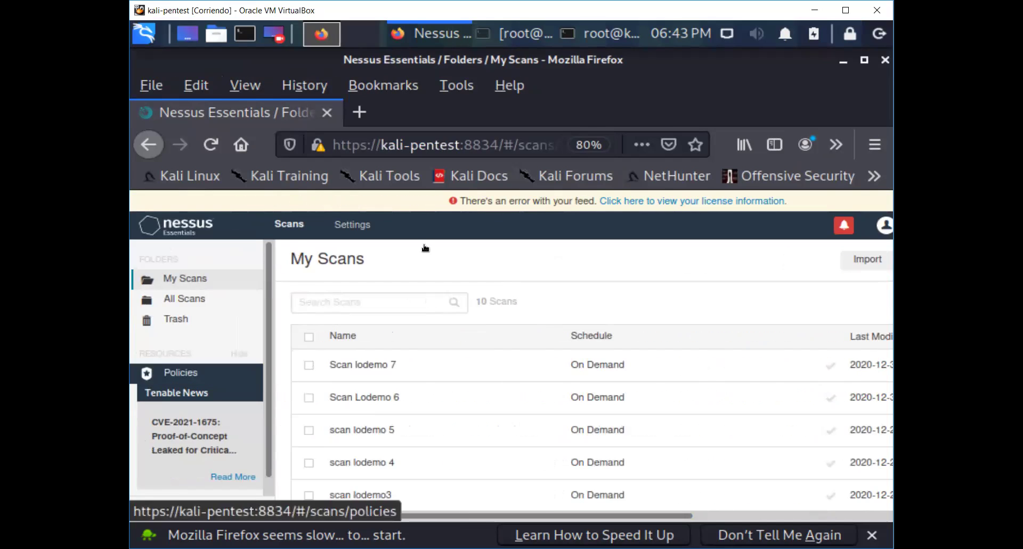
# Step: Open the license information from the feed error notice and review the About overview
pyautogui.click(765, 202)
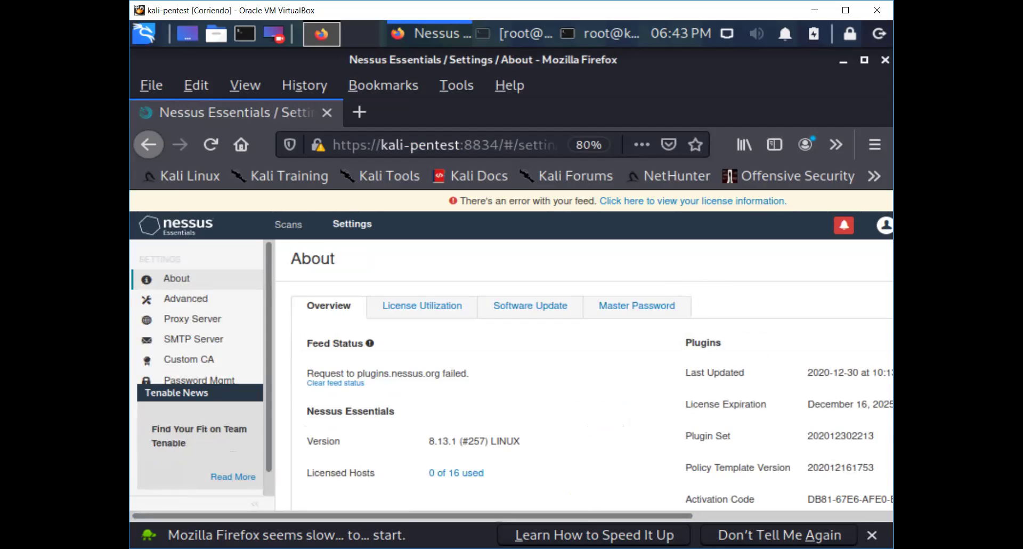
pyautogui.moveTo(413, 516)
pyautogui.mouseDown()
pyautogui.moveTo(610, 516)
pyautogui.moveTo(413, 516)
pyautogui.mouseUp()
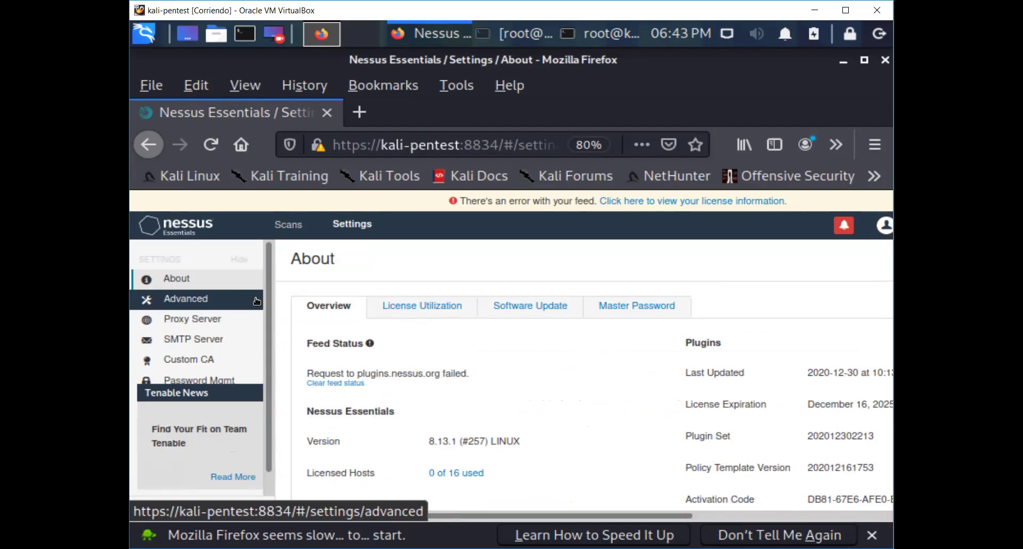
pyautogui.moveTo(270, 308)
pyautogui.mouseDown()
pyautogui.moveTo(277, 392)
pyautogui.moveTo(239, 247)
pyautogui.mouseUp()
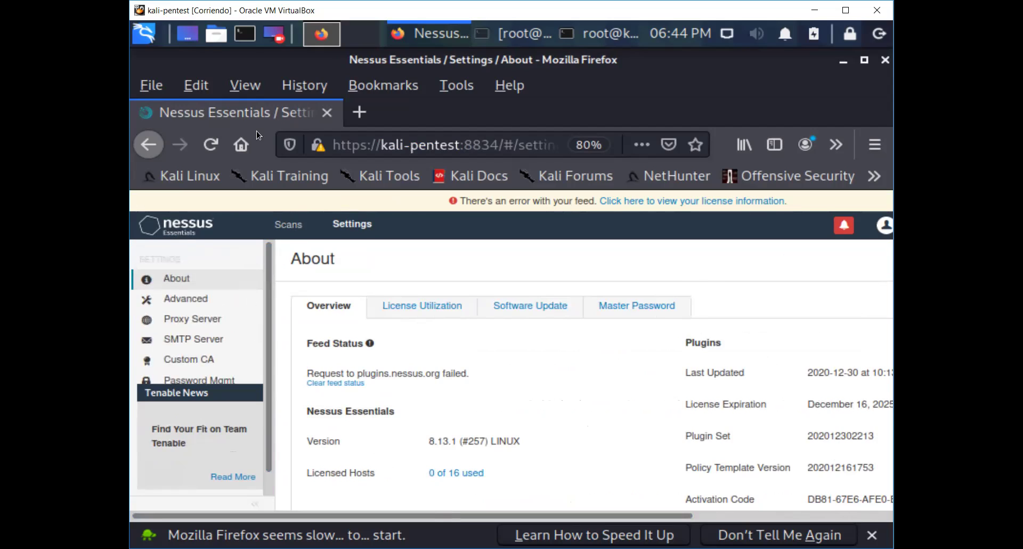
# Step: Return to the scans, show the All Scans folder and start creating a new scan
pyautogui.click(294, 227)
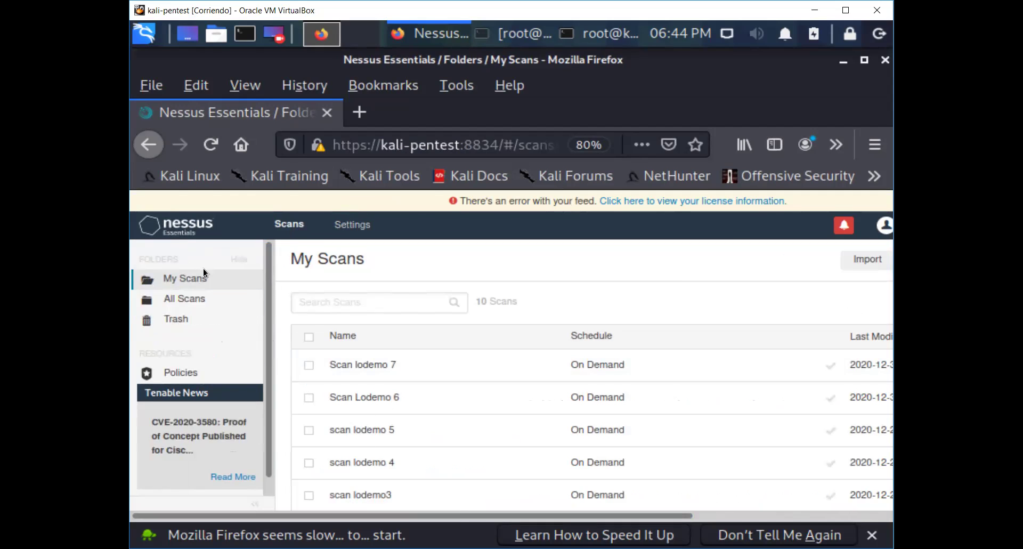
pyautogui.click(188, 301)
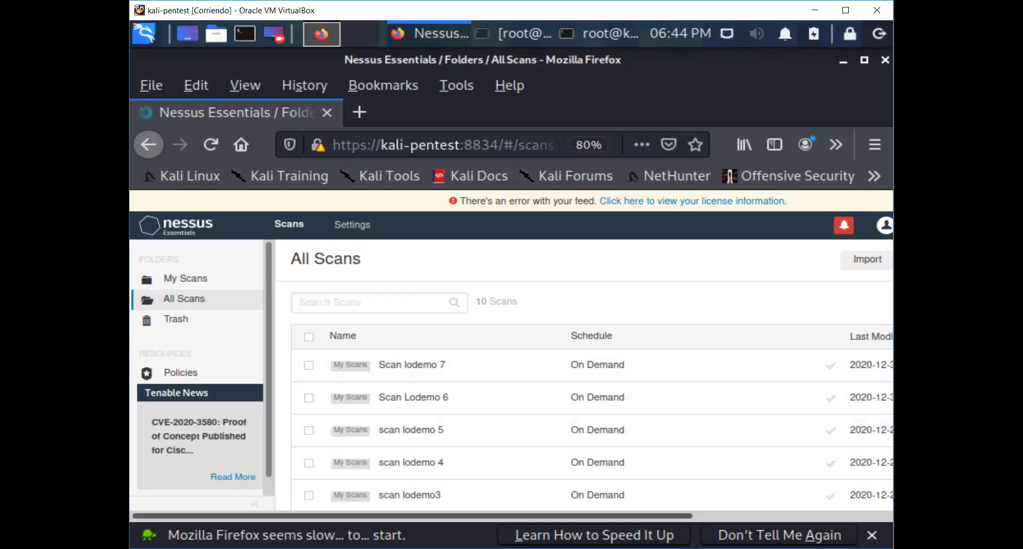
pyautogui.hscroll(4, 512, 405)
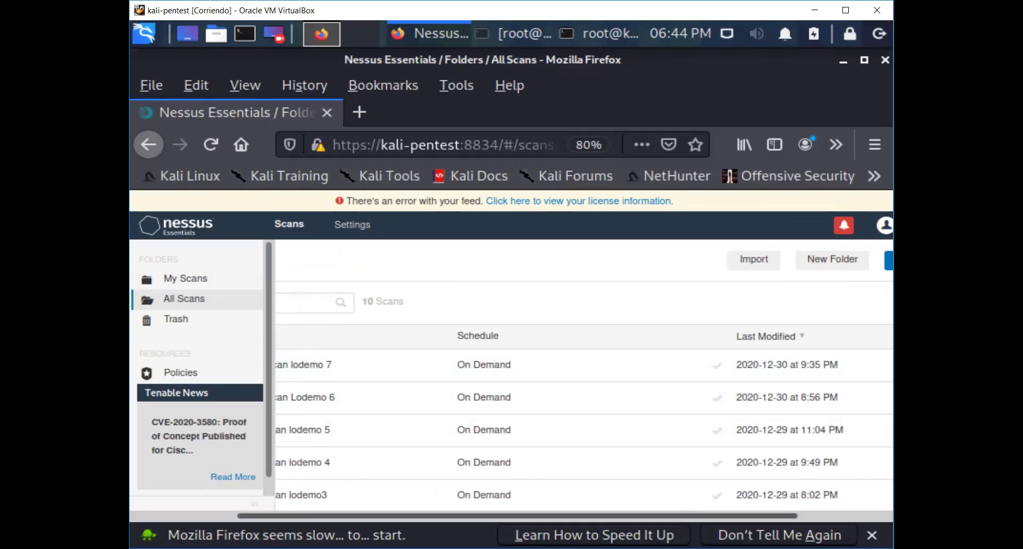
pyautogui.hscroll(3, 644, 517)
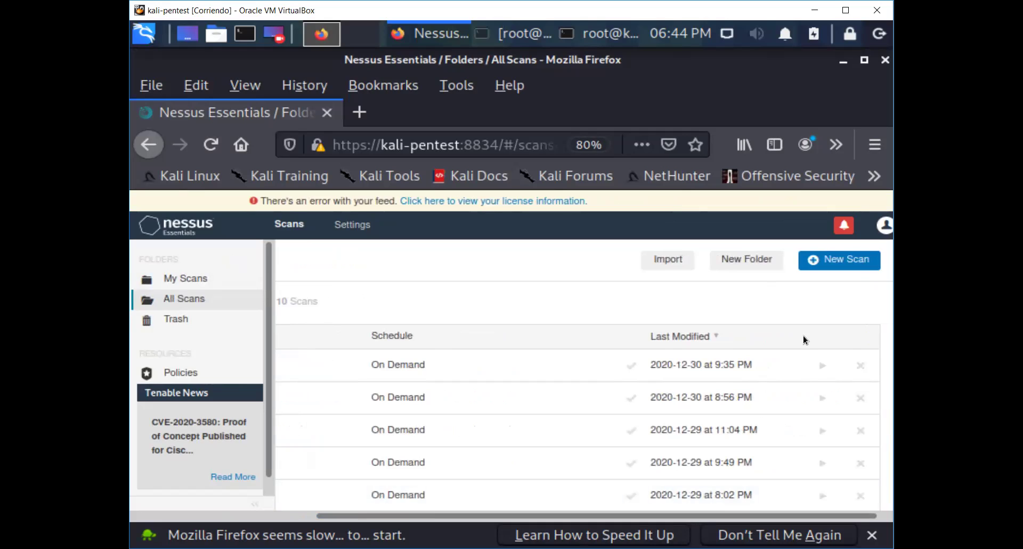
pyautogui.click(830, 263)
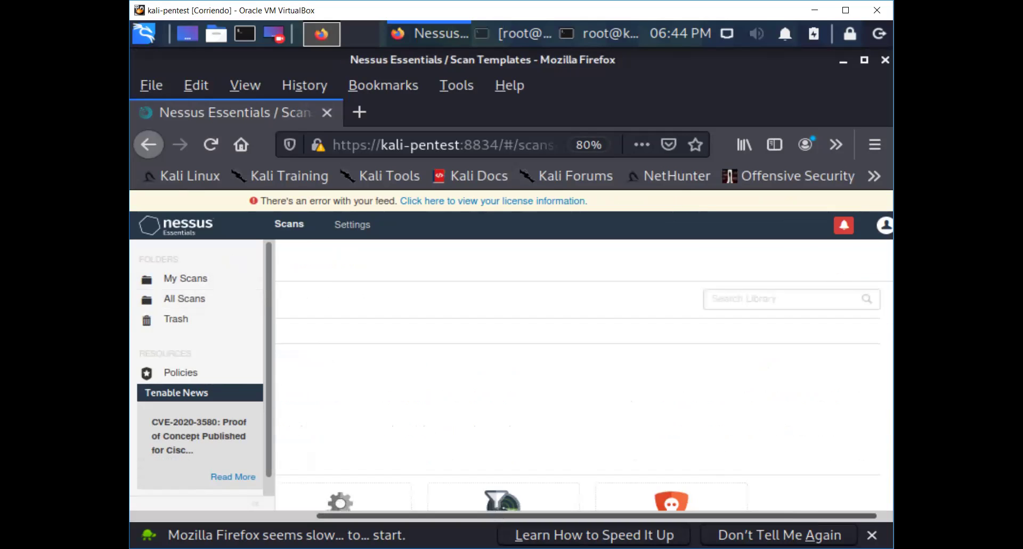
# Step: Examine the available scan templates in the Discovery, Vulnerabilities and Compliance categories
pyautogui.hscroll(-3, 584, 373)
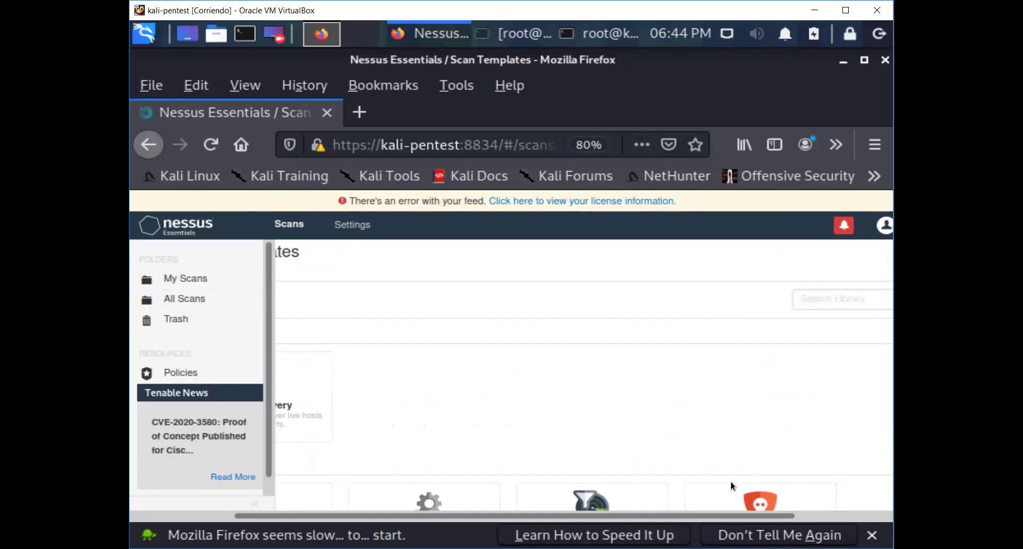
pyautogui.moveTo(714, 517); pyautogui.dragTo(613, 517)
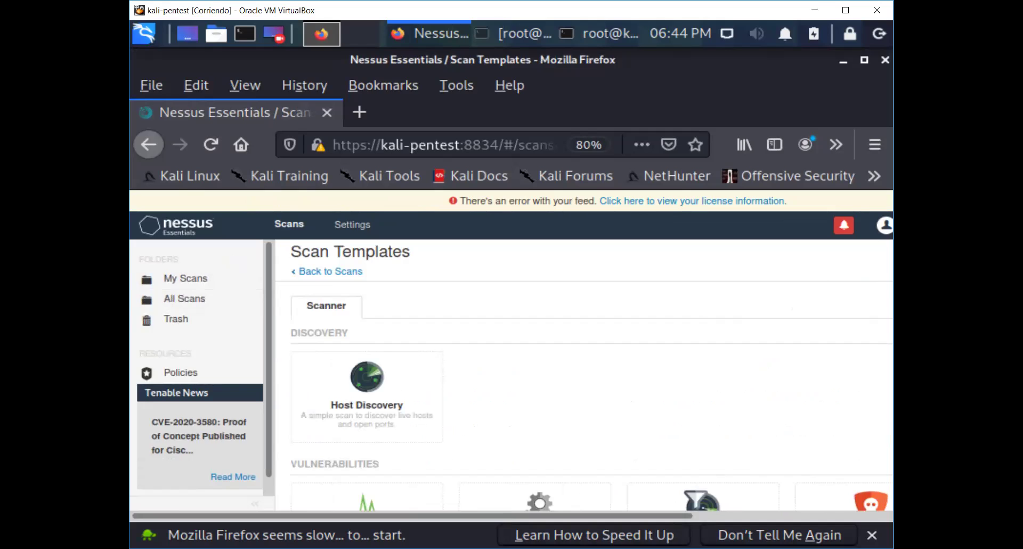
pyautogui.scroll(-4, 584, 373)
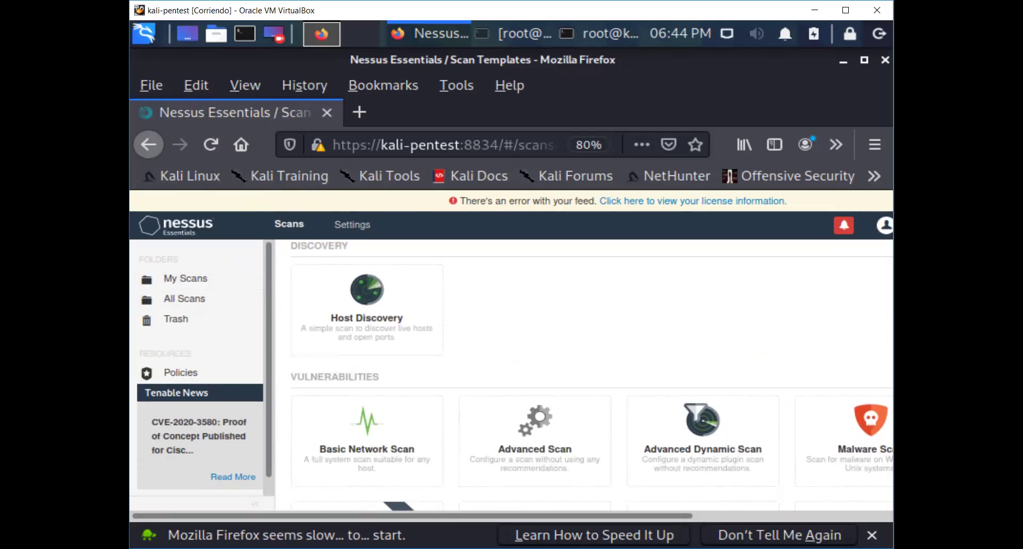
pyautogui.scroll(-1, 584, 373)
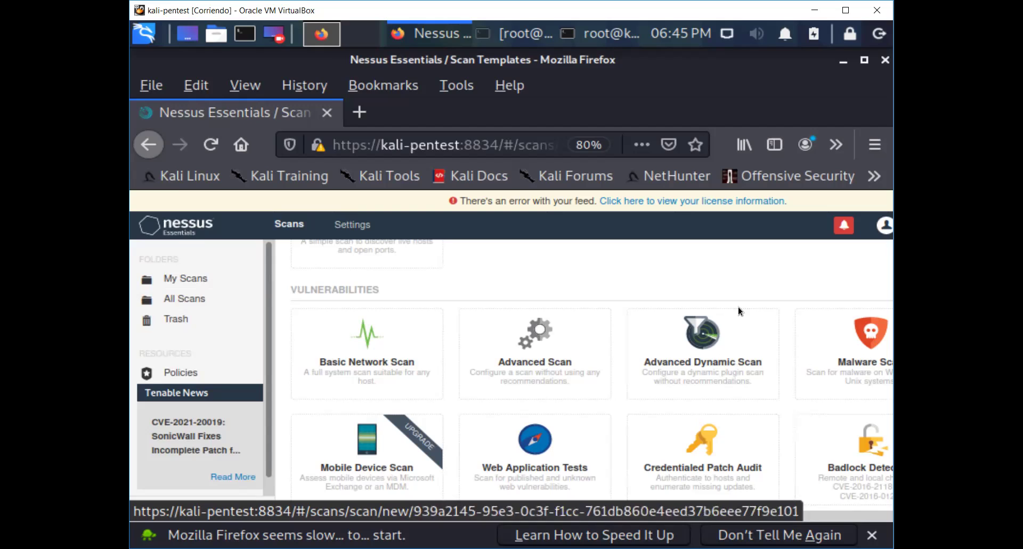
pyautogui.scroll(-5, 698, 281)
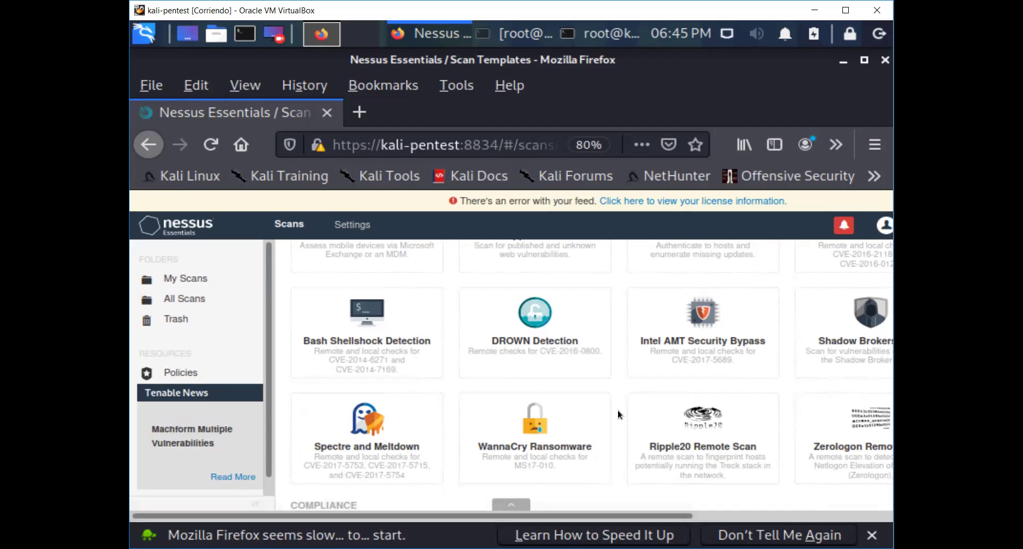
pyautogui.scroll(-2, 620, 414)
pyautogui.scroll(-5, 619, 412)
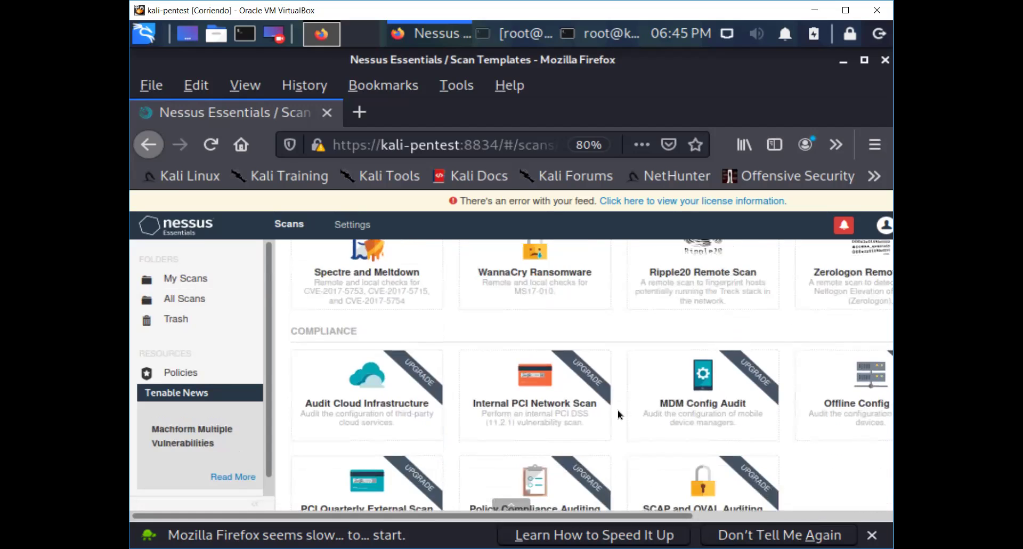
pyautogui.scroll(-1, 618, 411)
pyautogui.scroll(-1, 618, 411)
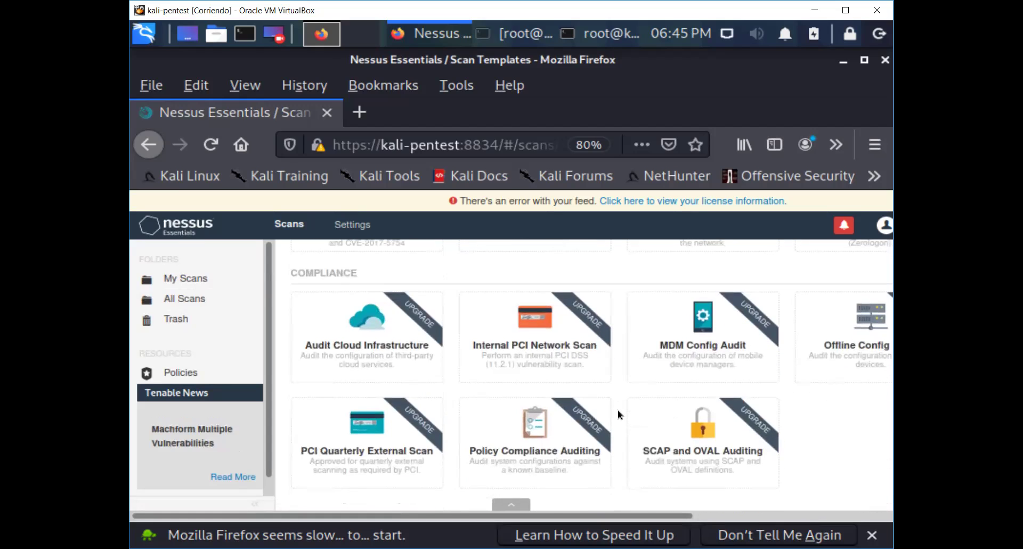
pyautogui.scroll(-1, 619, 414)
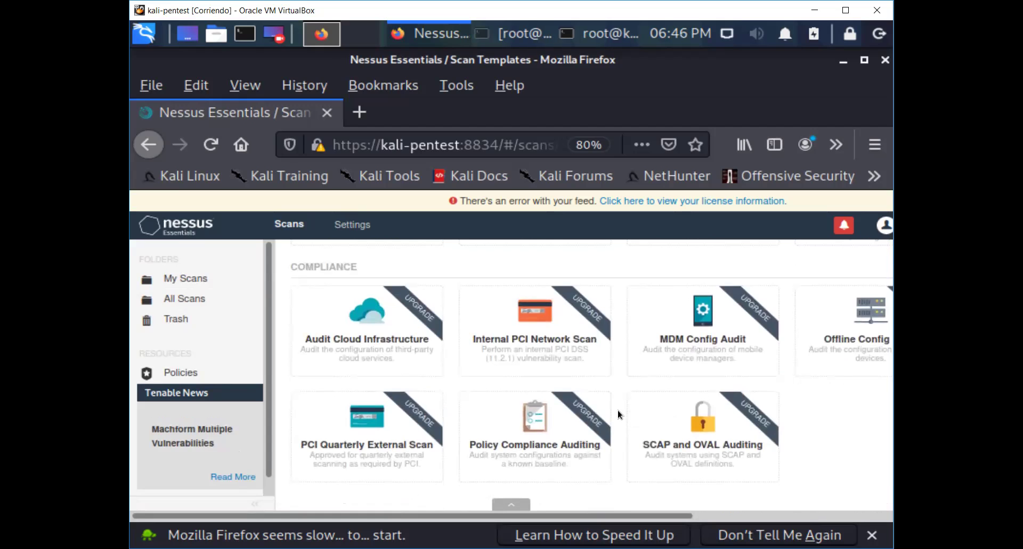
pyautogui.scroll(1, 618, 413)
pyautogui.scroll(15, 618, 413)
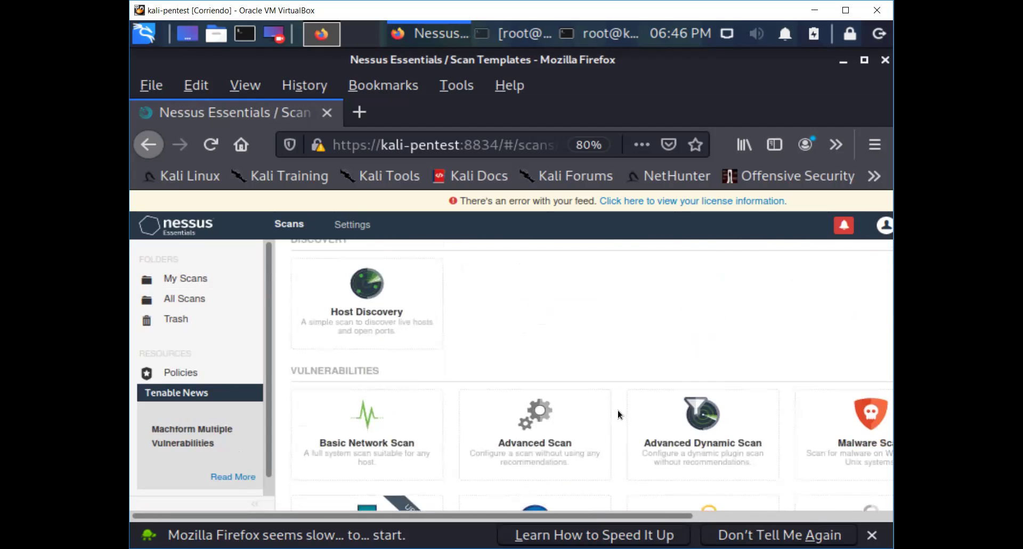
# Step: Choose the Basic Network Scan template and name the new scan "escaneo de nodo blurt"
pyautogui.click(368, 424)
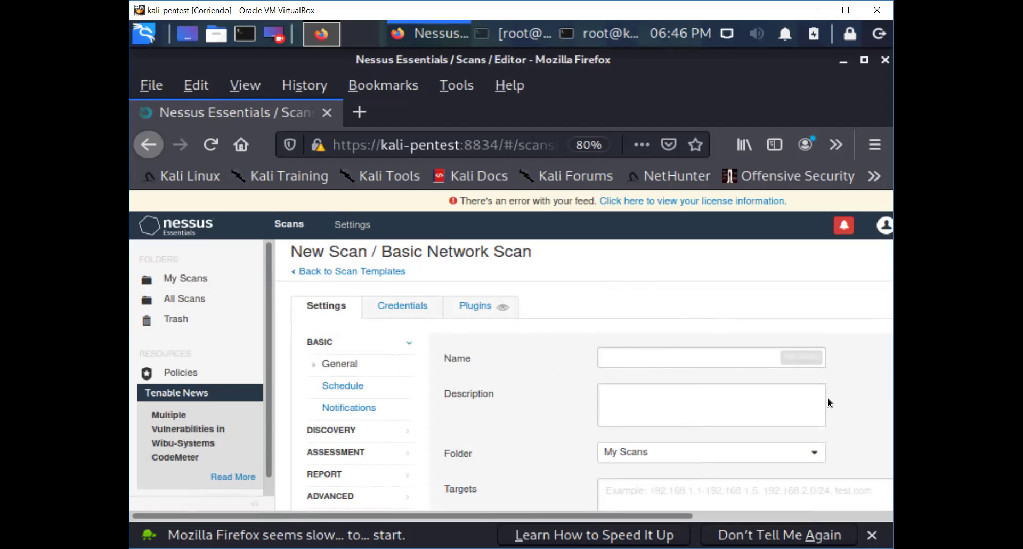
pyautogui.click(641, 357)
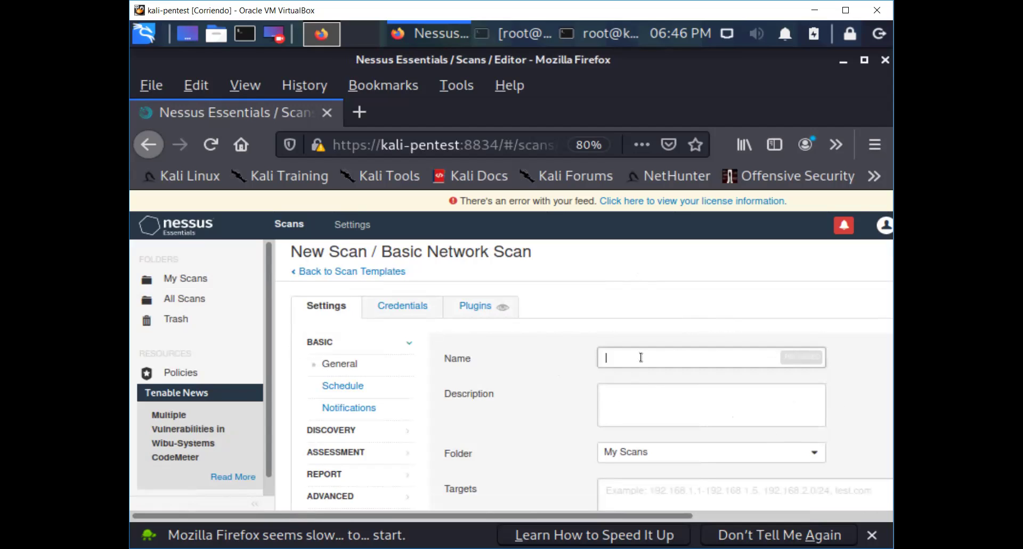
pyautogui.write('es')
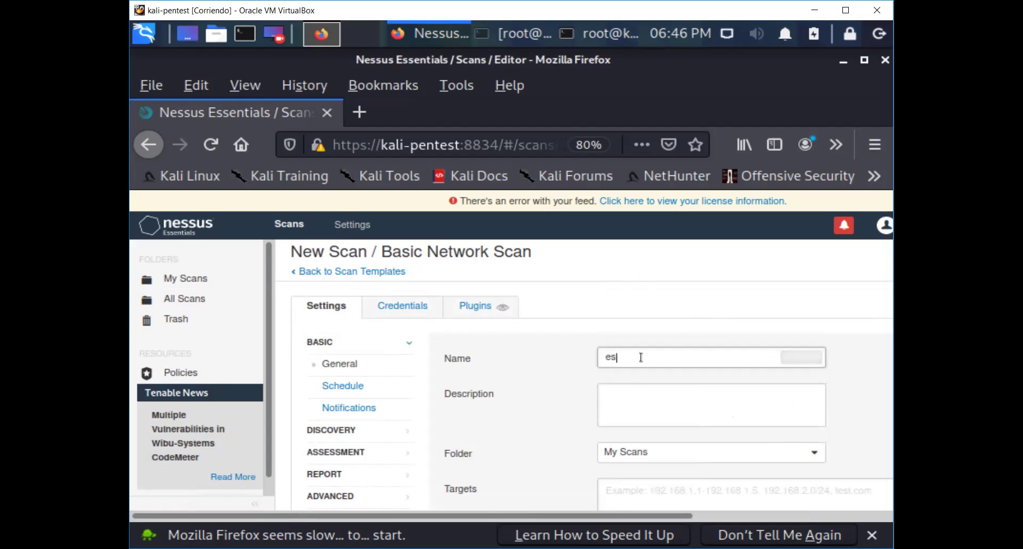
pyautogui.write('caneo de nodo ')
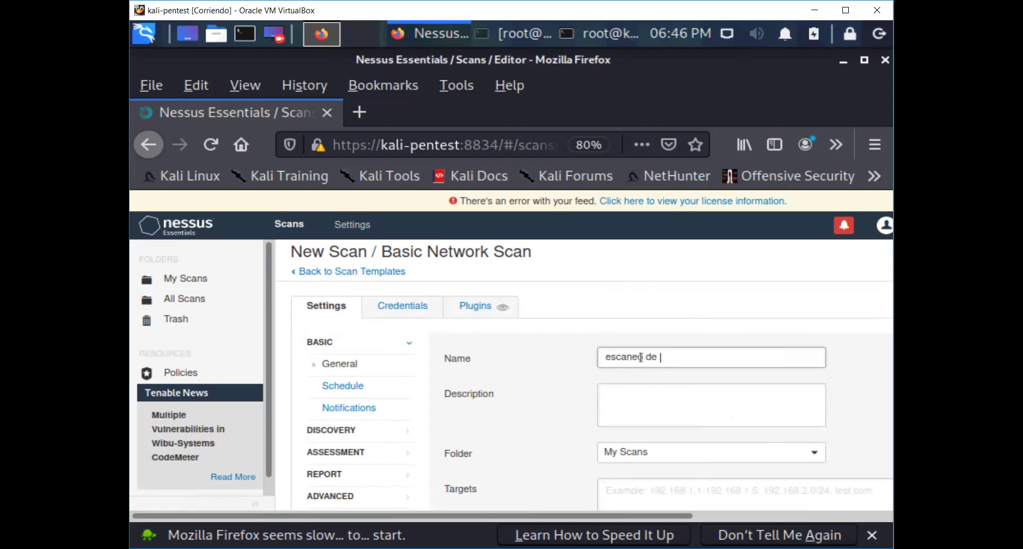
pyautogui.write('blurt')
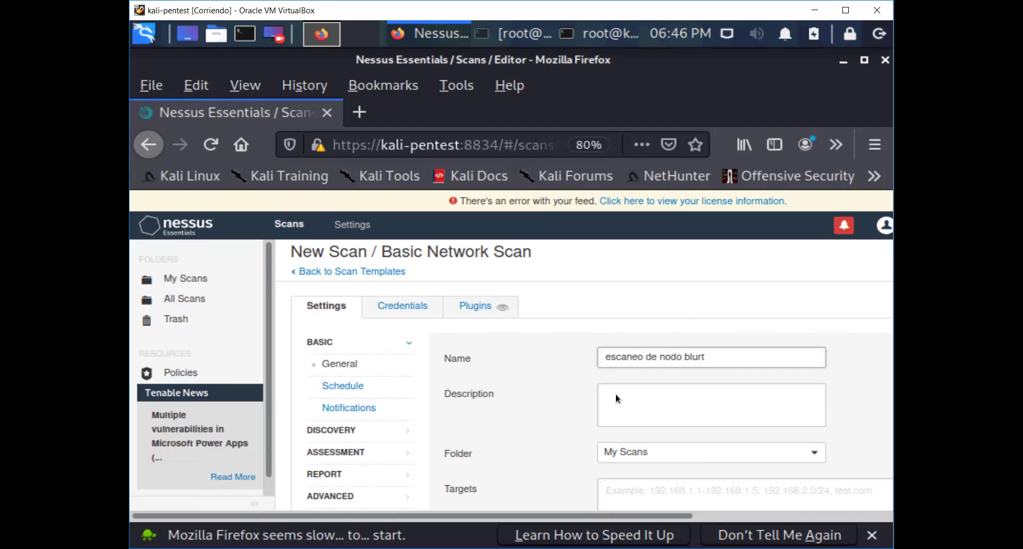
# Step: Enter "Este es un escaneo rutinario para un nodo linux" as the scan's description
pyautogui.click(626, 392)
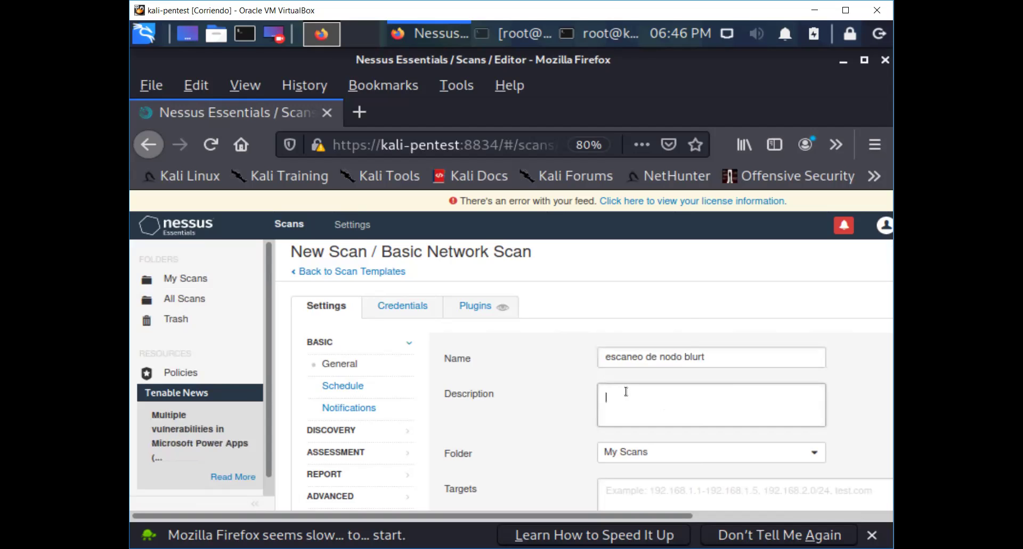
pyautogui.write('Este es un escaneo ruti')
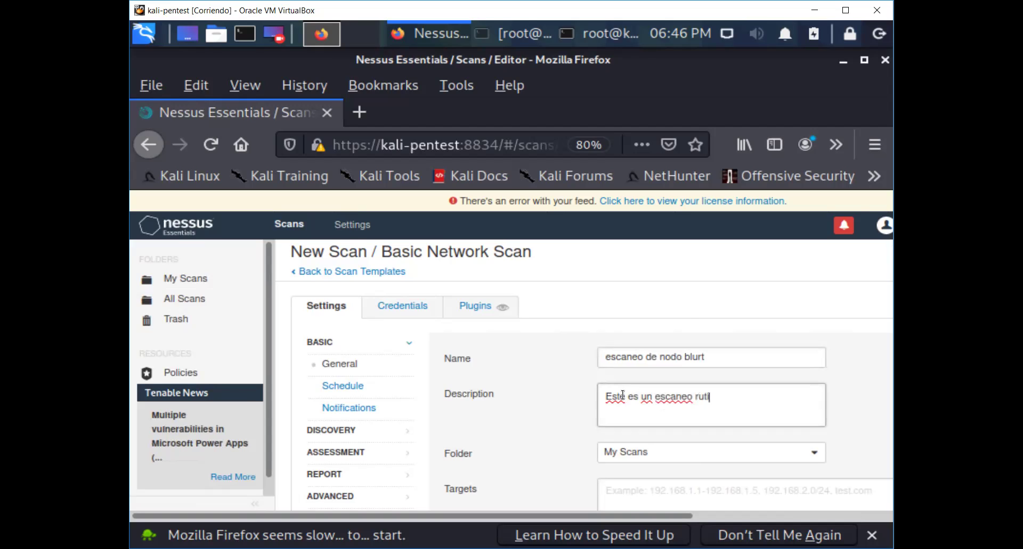
pyautogui.write('nario para un nod')
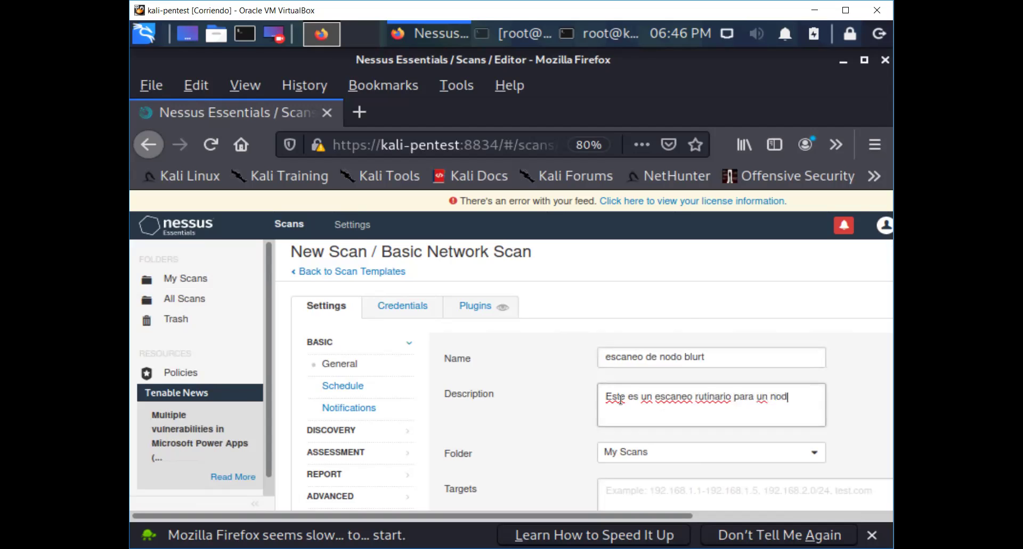
pyautogui.write('o linux')
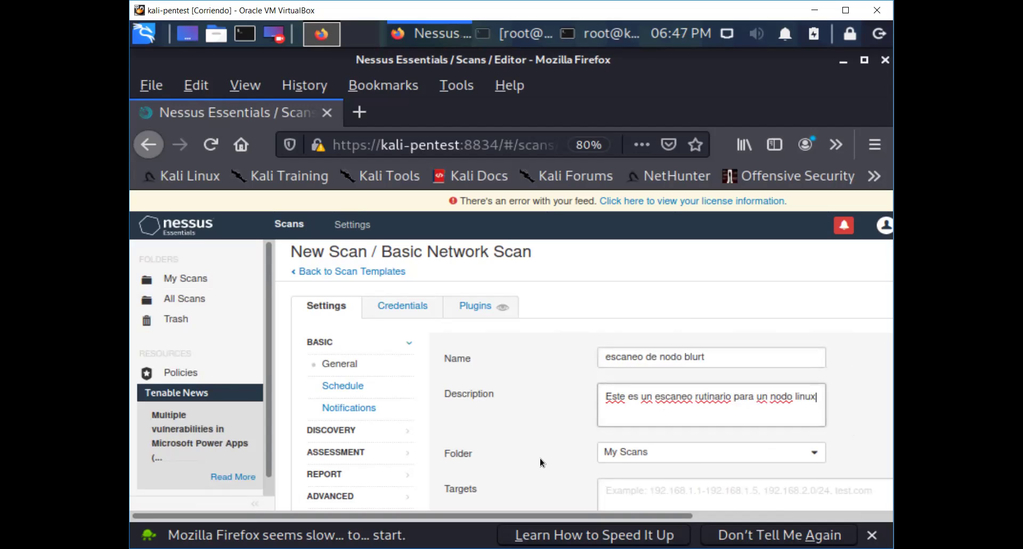
# Step: Set the scan's target to 74.208.216.87 and review the completed general settings
pyautogui.scroll(-2, 540, 458)
pyautogui.scroll(-4, 539, 458)
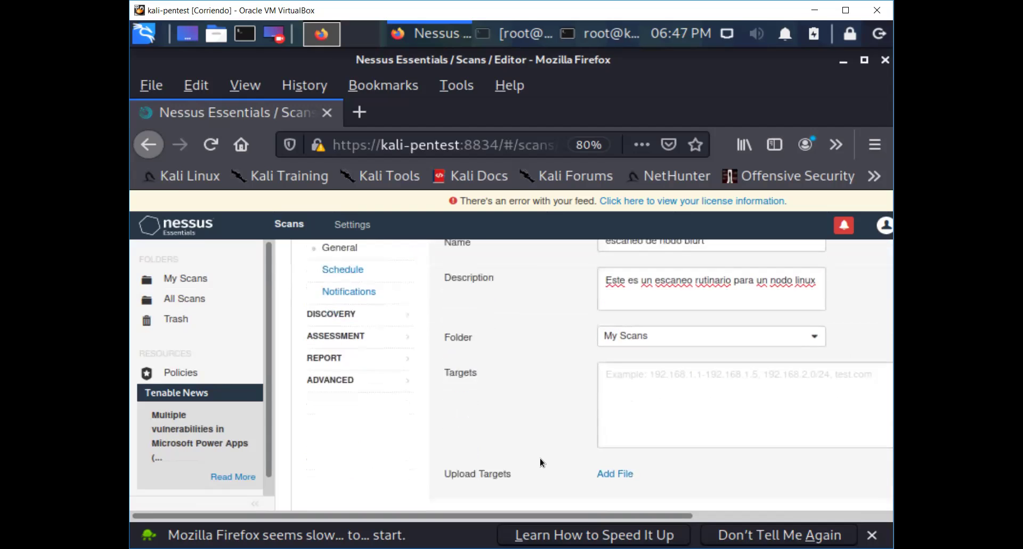
pyautogui.click(613, 347)
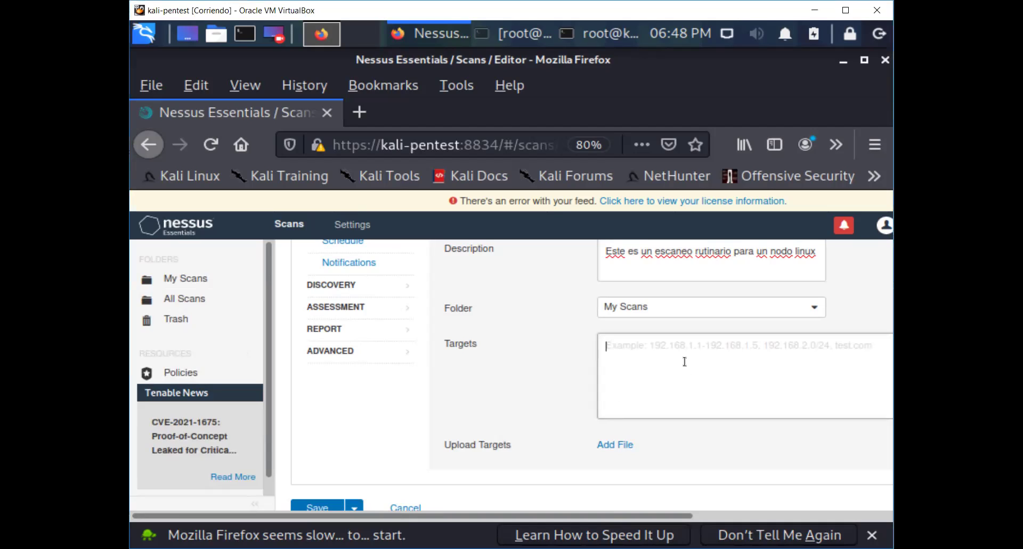
pyautogui.write('7')
pyautogui.press('BackSpace')
pyautogui.write('74.208')
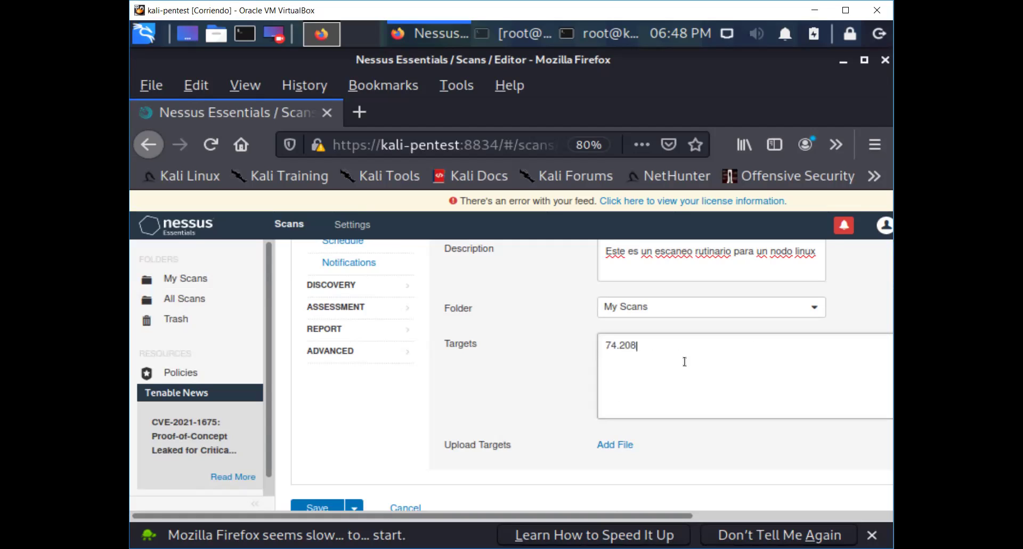
pyautogui.write('.216.87')
pyautogui.scroll(-2, 523, 410)
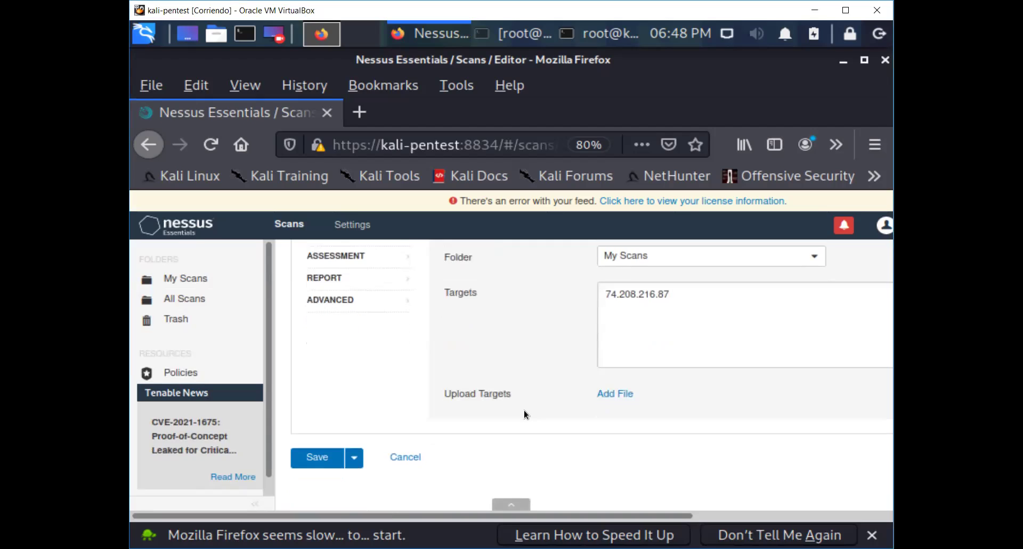
pyautogui.scroll(3, 523, 411)
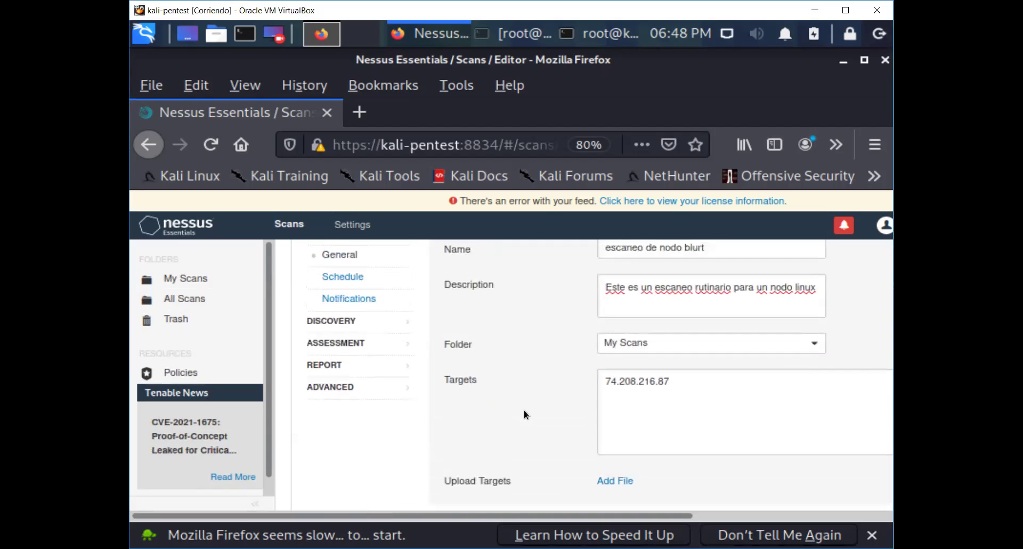
pyautogui.scroll(2, 523, 410)
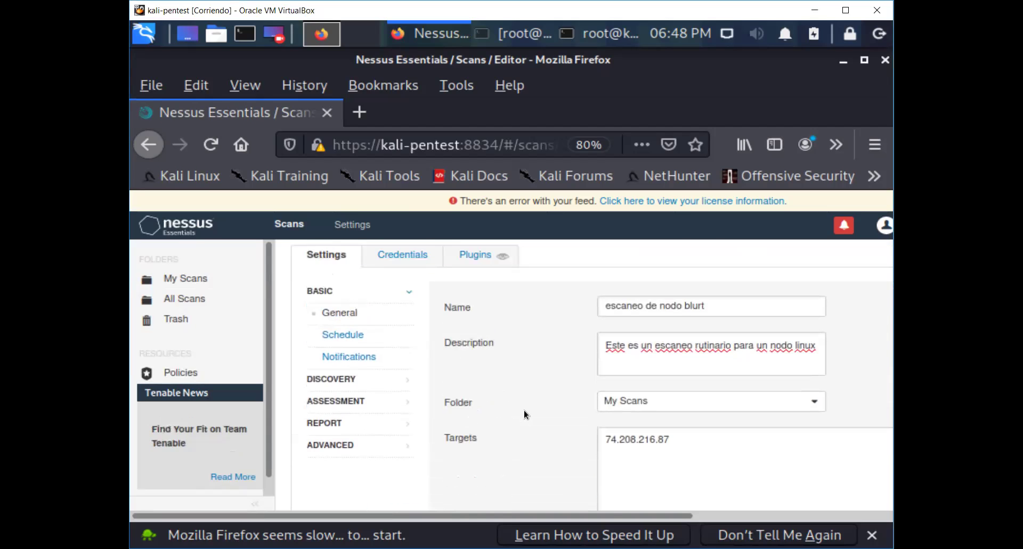
# Step: Save the new "escaneo de nodo blurt" scan with its general settings
pyautogui.scroll(-5, 523, 411)
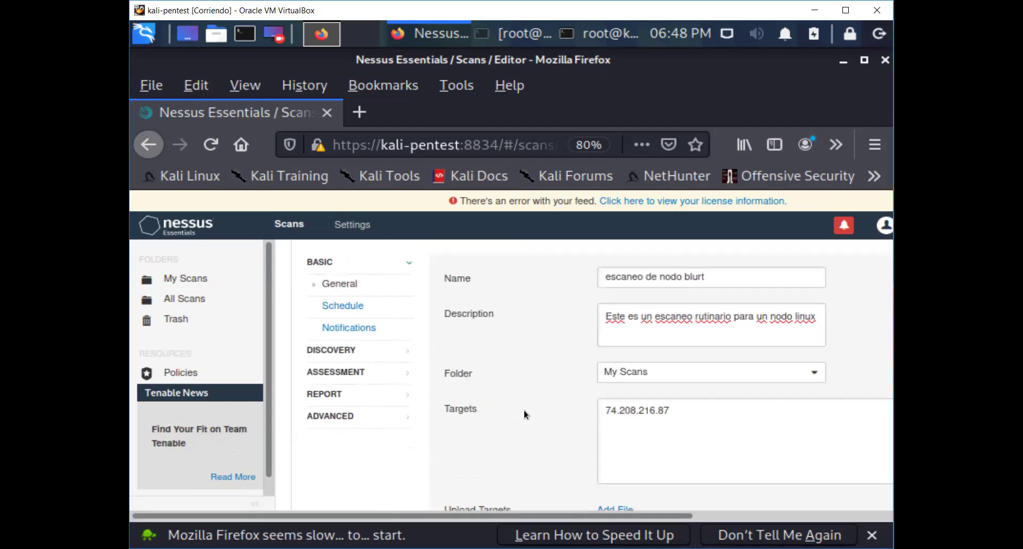
pyautogui.scroll(-1, 523, 411)
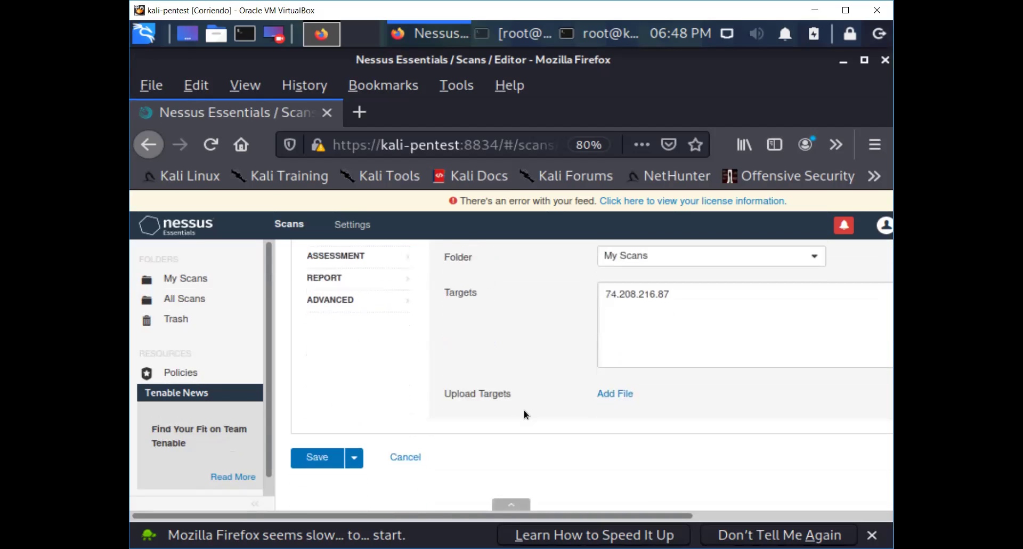
pyautogui.click(330, 459)
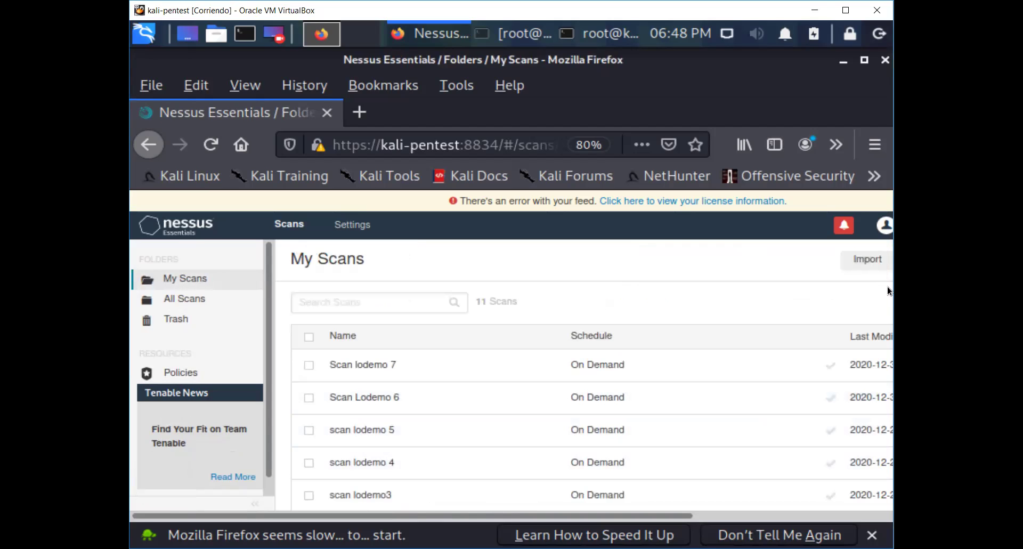
# Step: Open the "escaneo de nodo blurt" scan from My Scans, reduce the page zoom to 50%, and launch the scan
pyautogui.scroll(-5, 705, 312)
pyautogui.scroll(-1, 707, 312)
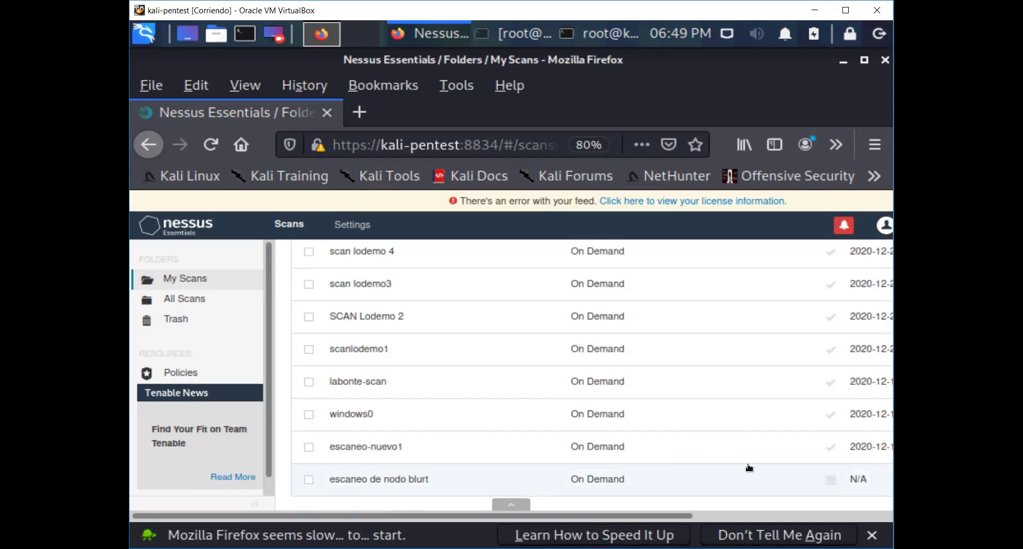
pyautogui.rightClick(859, 479)
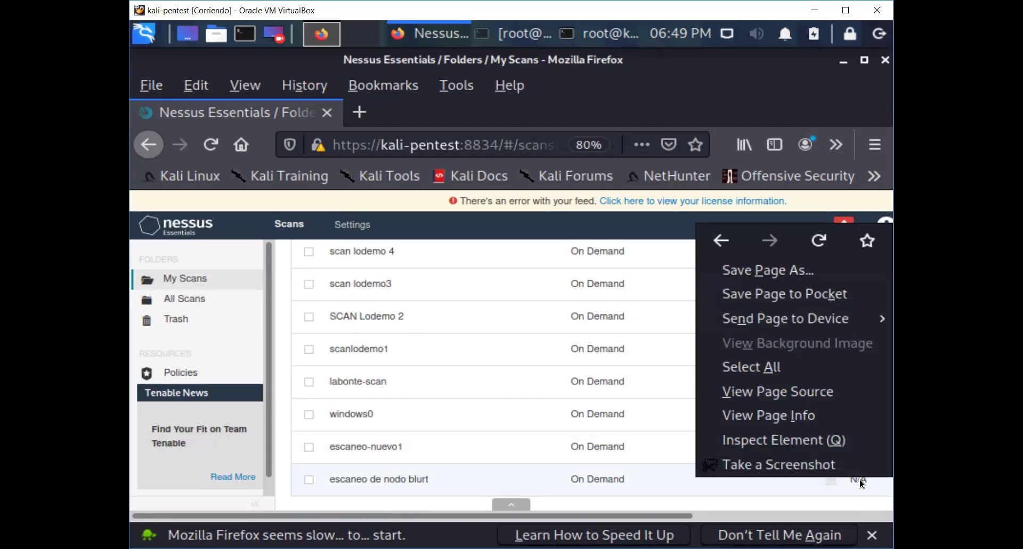
pyautogui.click(855, 478)
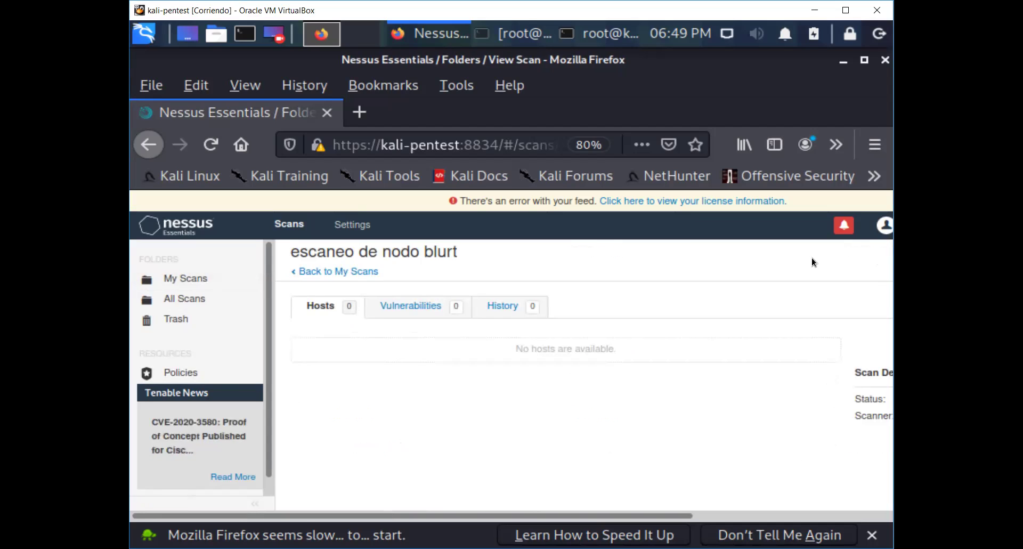
pyautogui.hotkey('ctrl', '-')
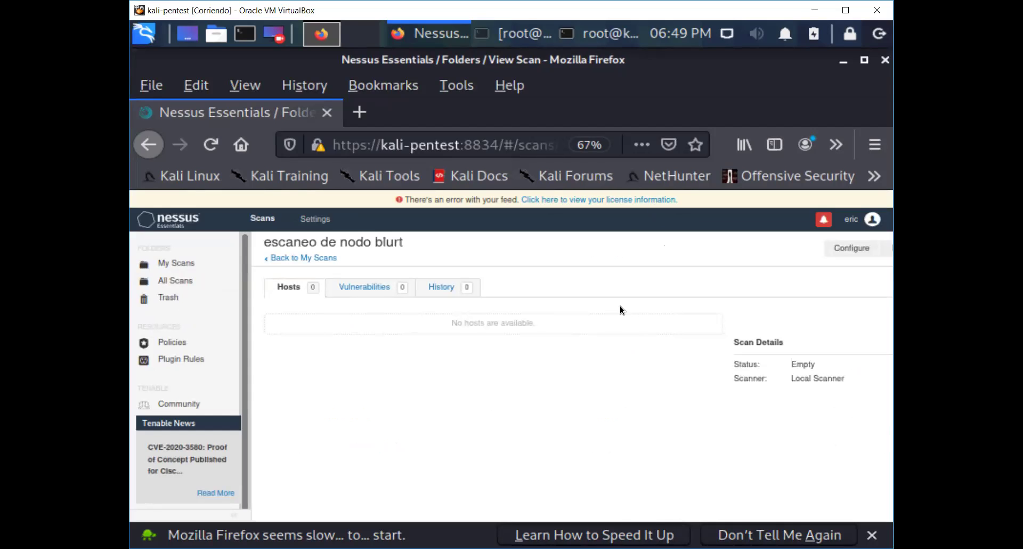
pyautogui.hotkey('ctrl', '-')
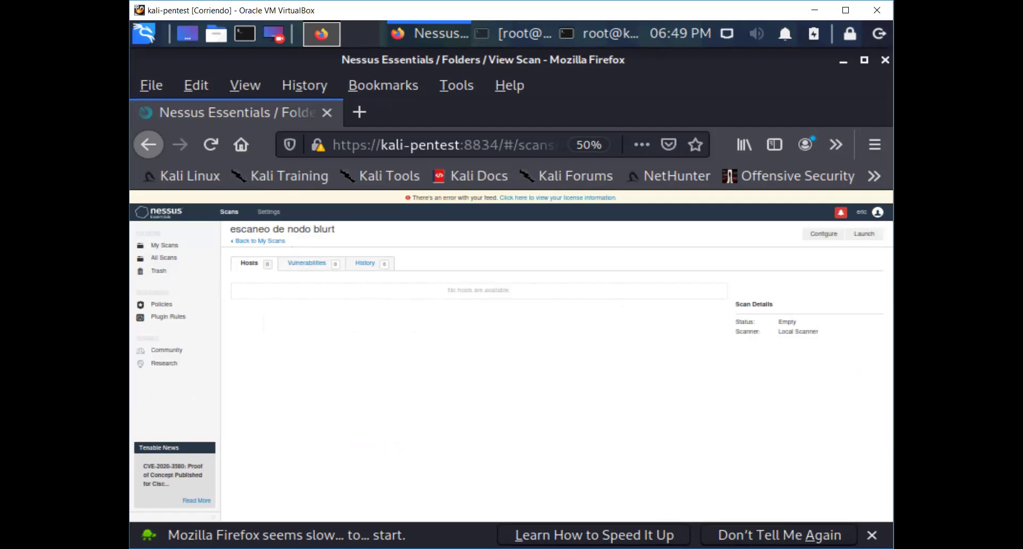
pyautogui.click(864, 236)
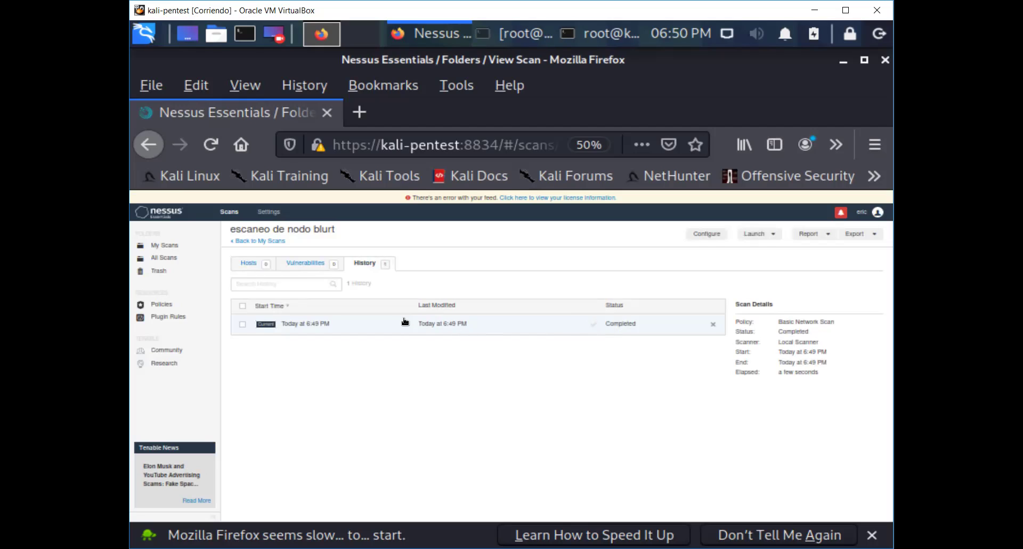
# Step: Review the scan's history, vulnerabilities and hosts results, and return to the My Scans list
pyautogui.click(298, 326)
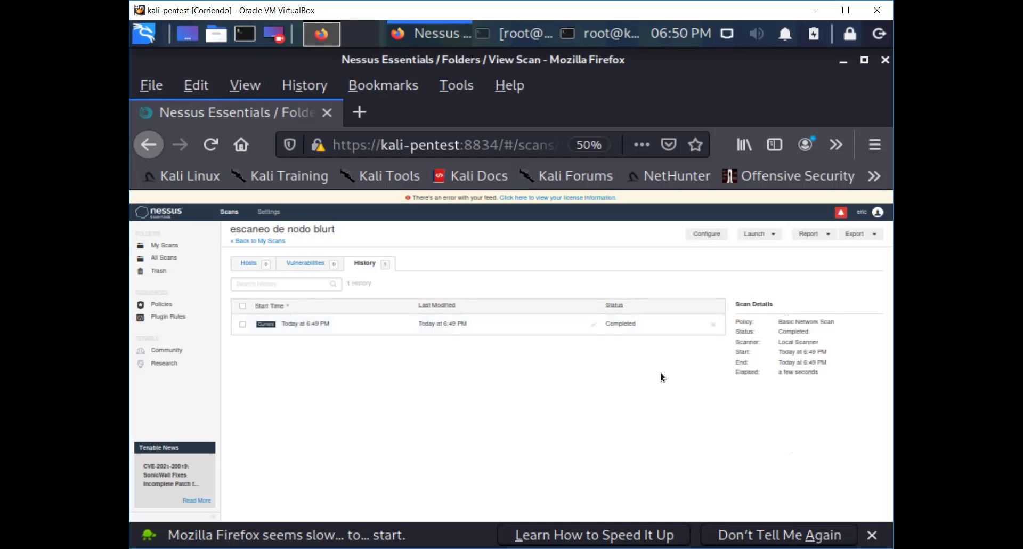
pyautogui.click(299, 265)
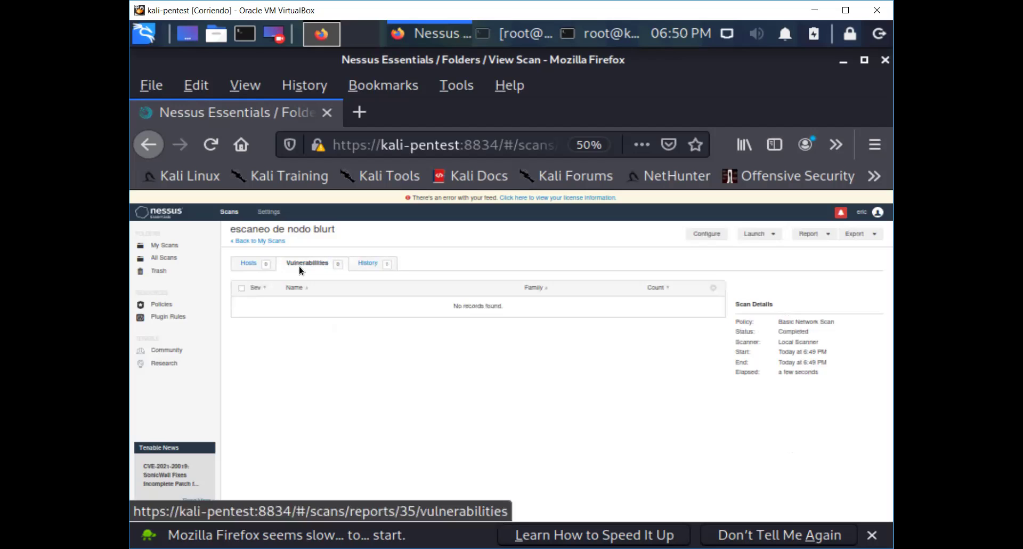
pyautogui.click(248, 264)
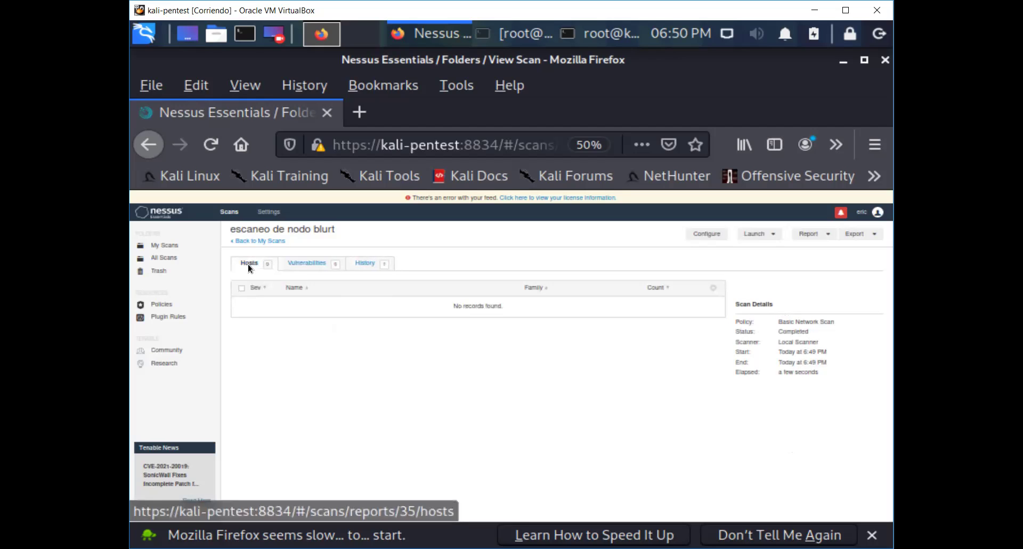
pyautogui.rightClick(364, 265)
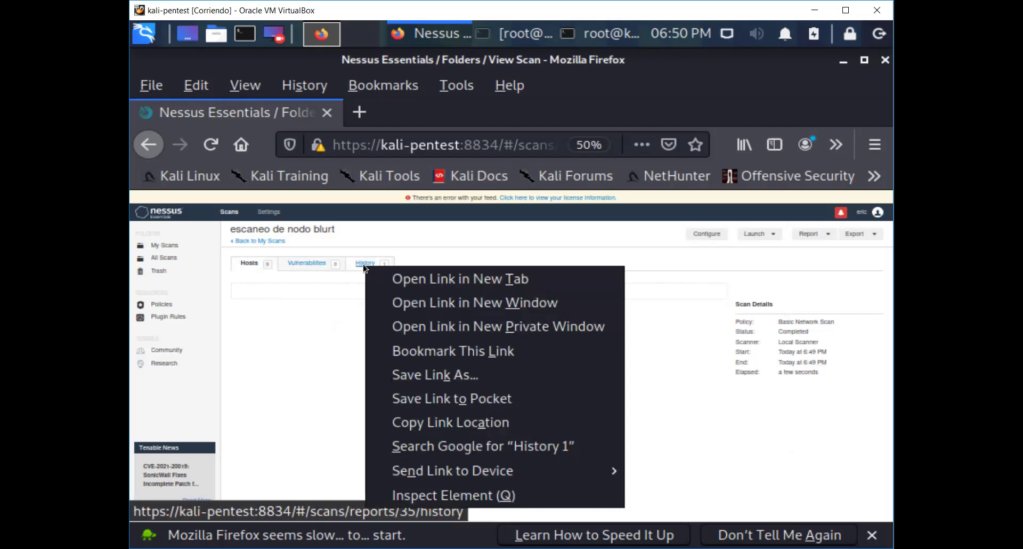
pyautogui.click(257, 241)
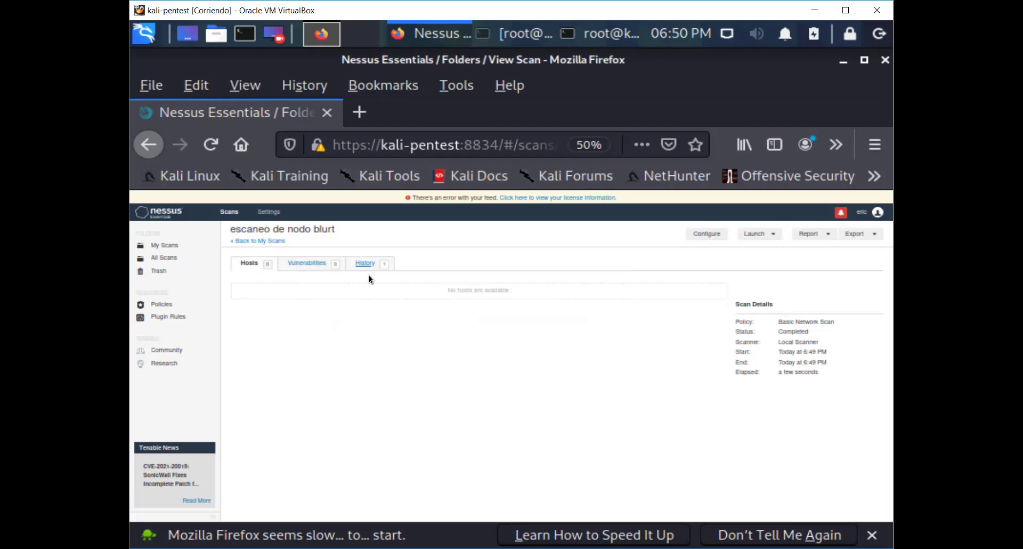
pyautogui.click(273, 241)
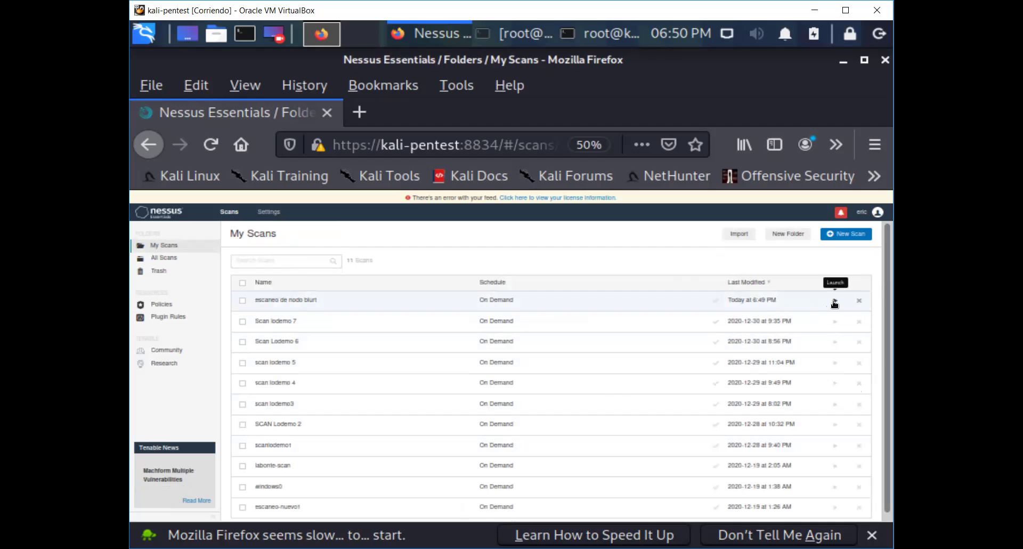
# Step: Generate an Executive Summary PDF report for the "escaneo de nodo blurt" scan and open it with Firefox
pyautogui.click(748, 300)
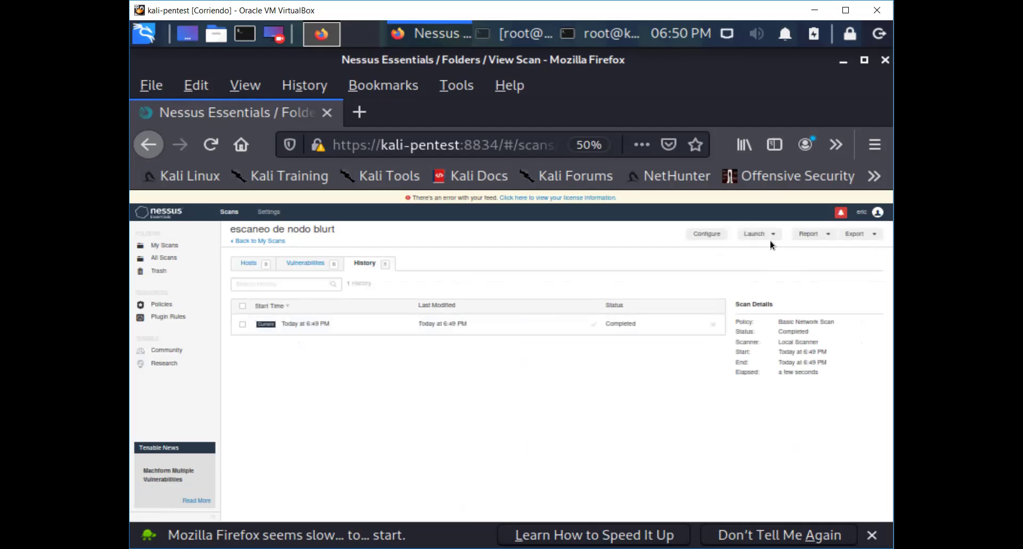
pyautogui.rightClick(819, 237)
pyautogui.click(819, 236)
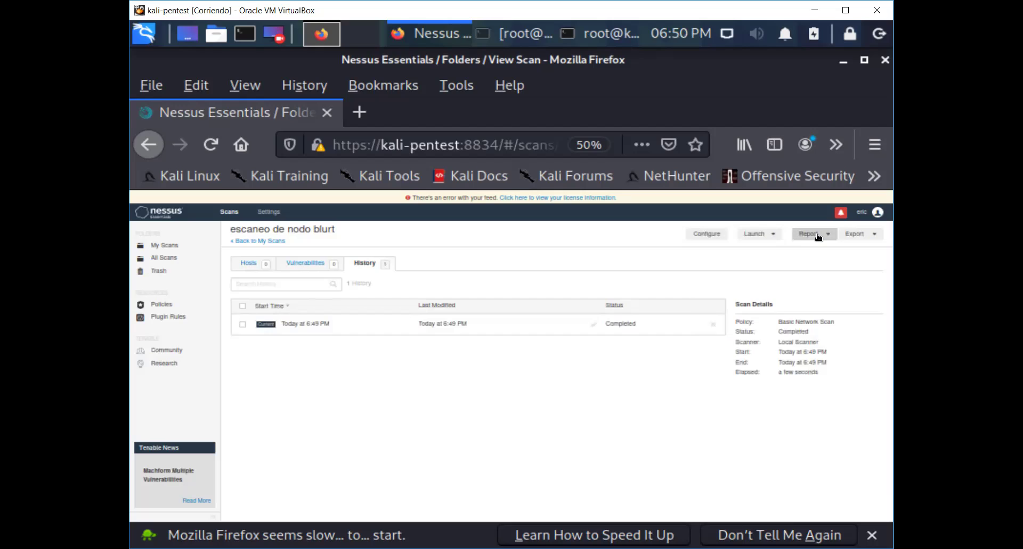
pyautogui.click(819, 237)
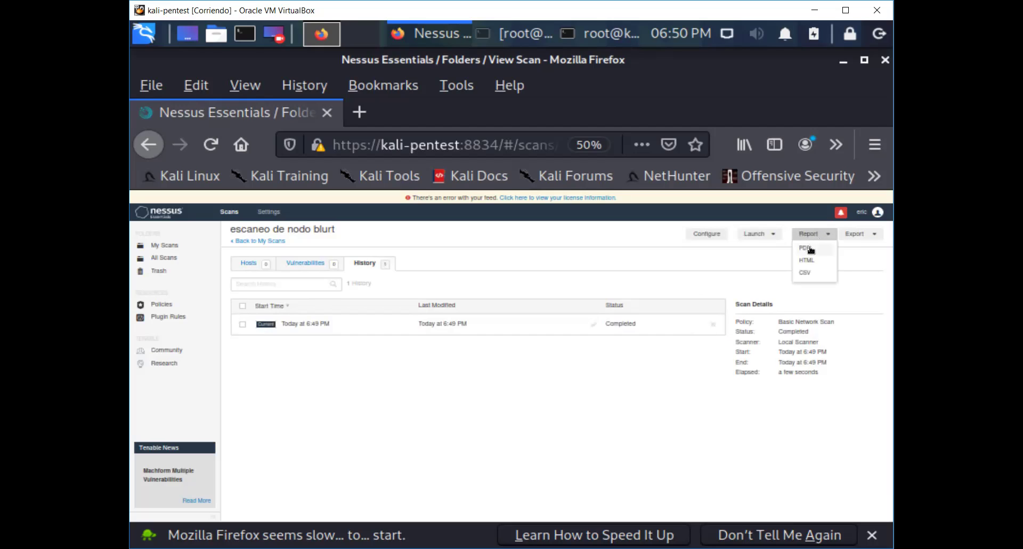
pyautogui.click(811, 249)
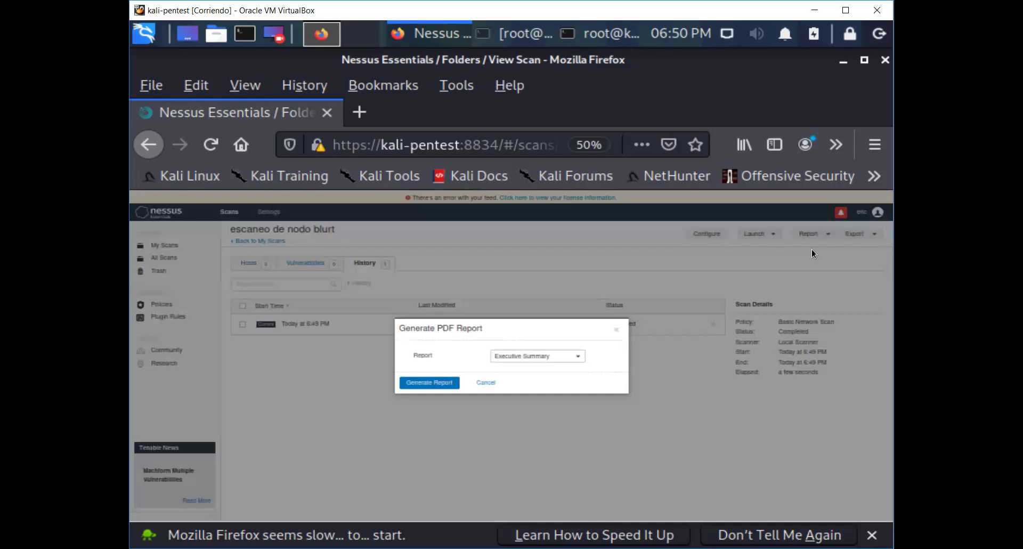
pyautogui.click(442, 384)
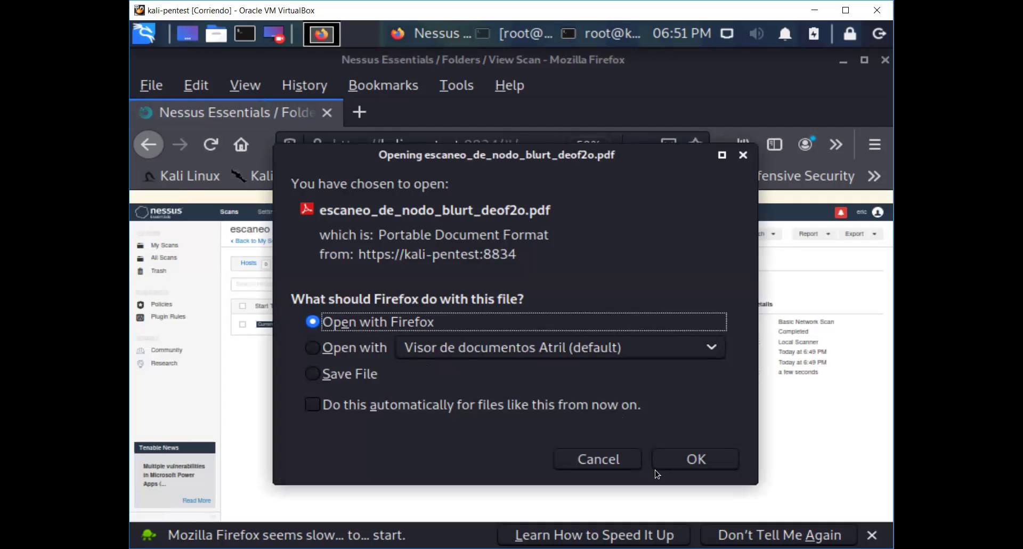
pyautogui.click(696, 460)
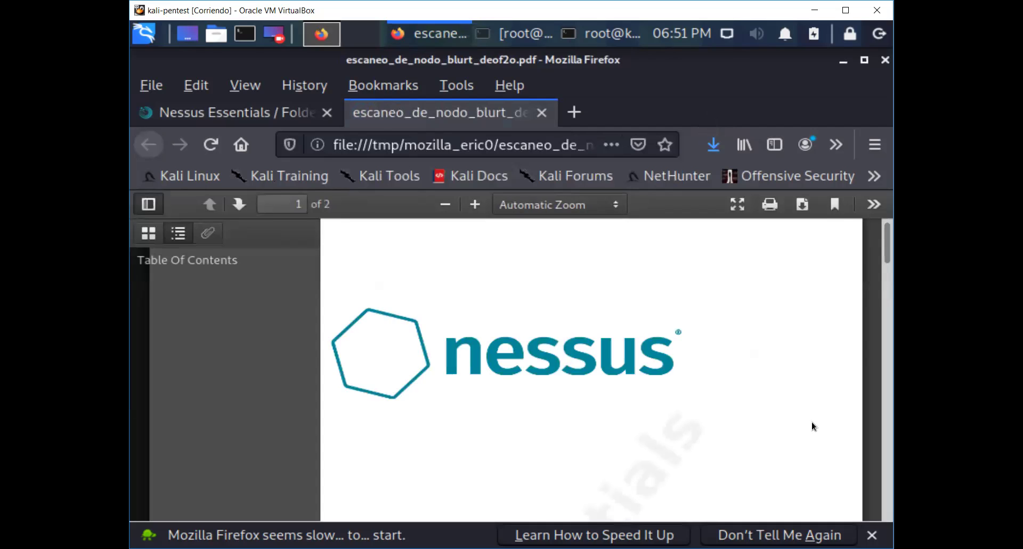
# Step: Look through the cover and table of contents of the PDF report, and close it
pyautogui.click(887, 367)
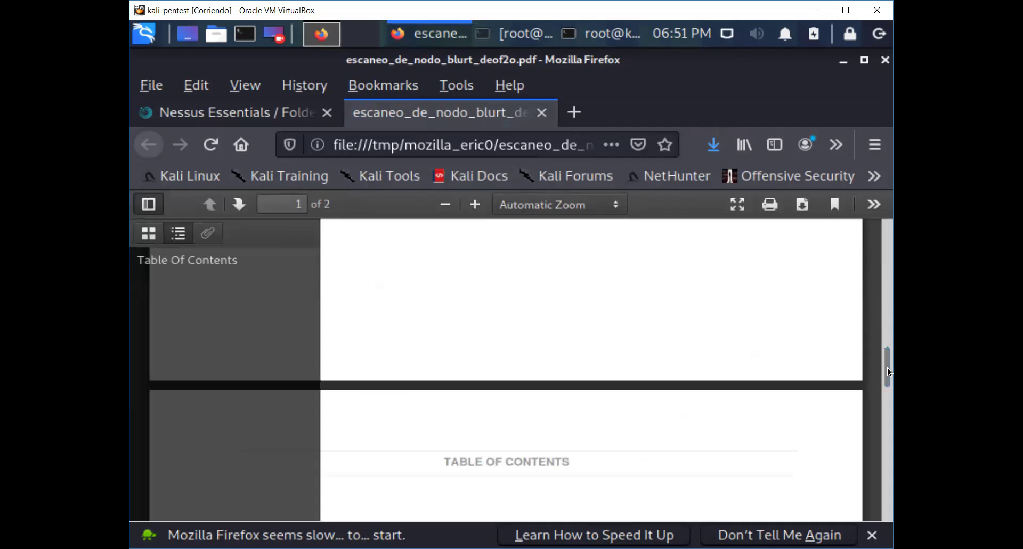
pyautogui.moveTo(889, 372); pyautogui.dragTo(582, 331)
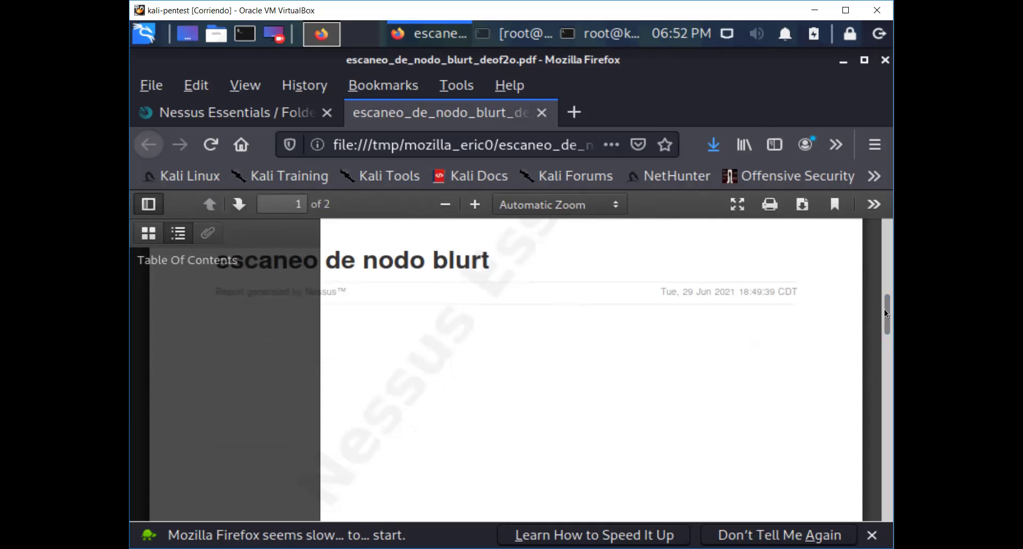
pyautogui.moveTo(888, 307); pyautogui.dragTo(887, 235)
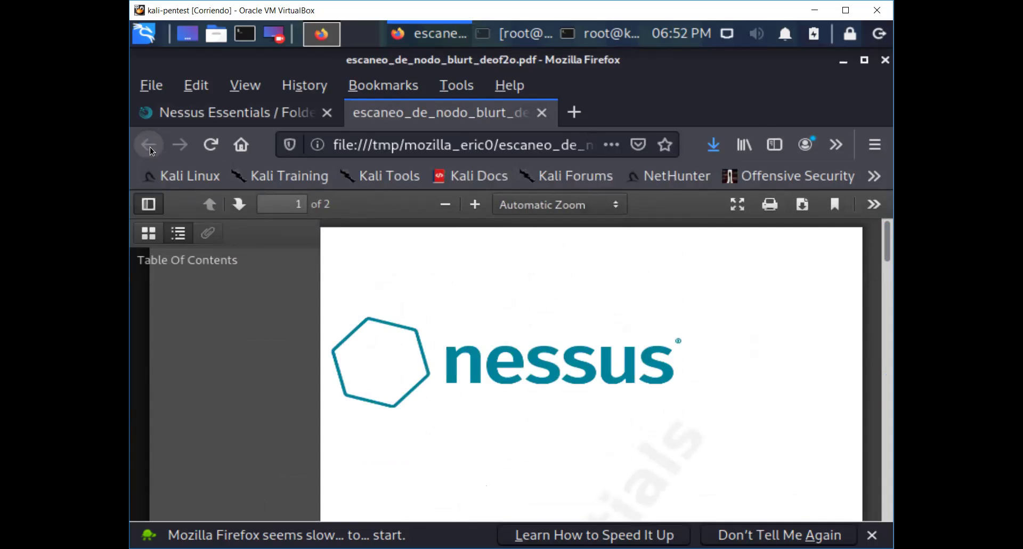
pyautogui.click(542, 112)
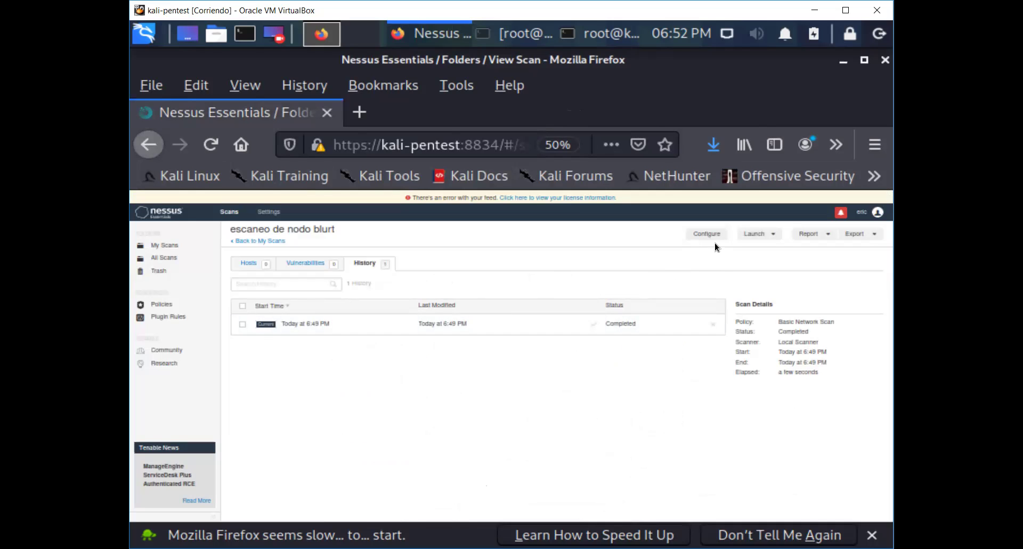
# Step: Create another scan from the Basic Network Scan template, named "windows 10" followed by the computer owner's first name
pyautogui.click(270, 241)
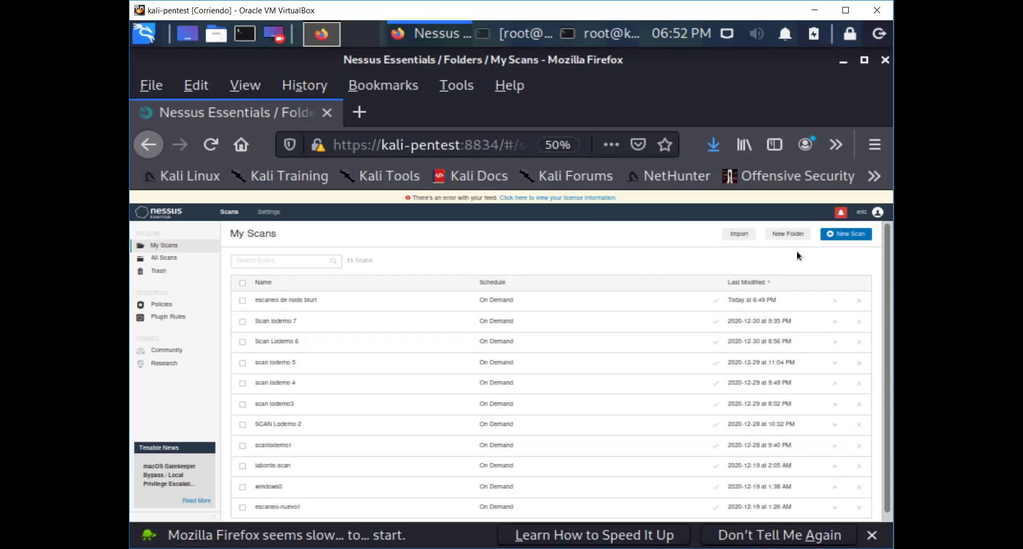
pyautogui.click(843, 235)
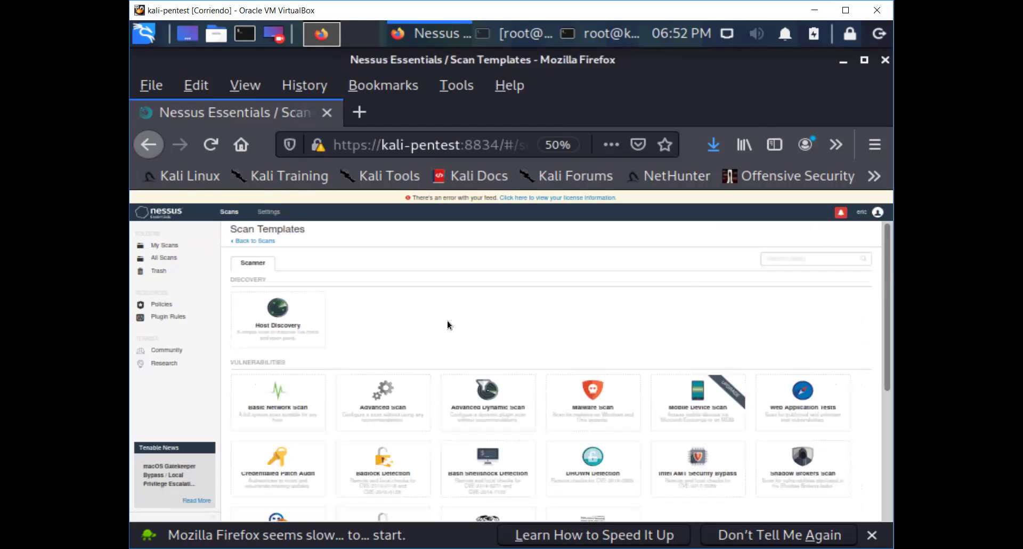
pyautogui.click(298, 404)
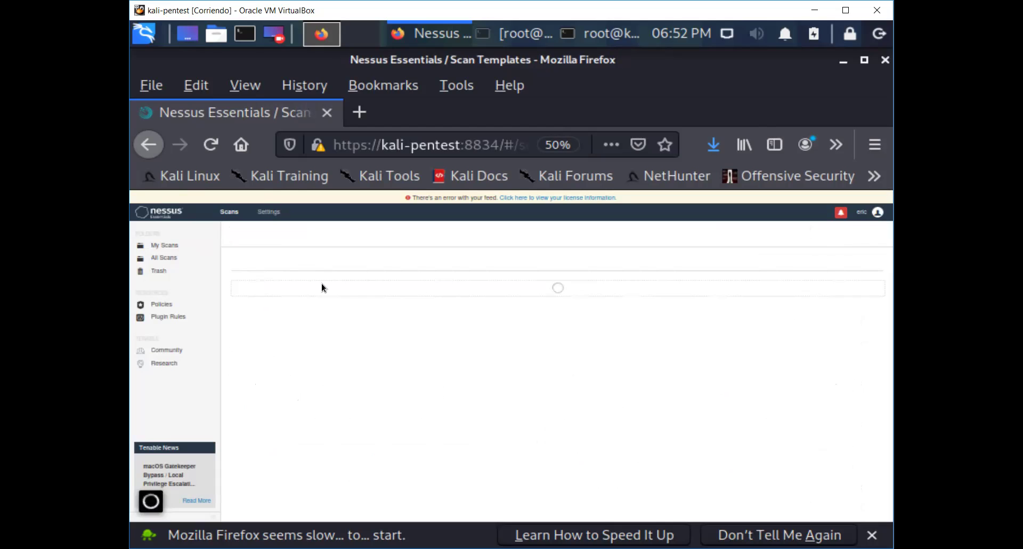
pyautogui.rightClick(455, 299)
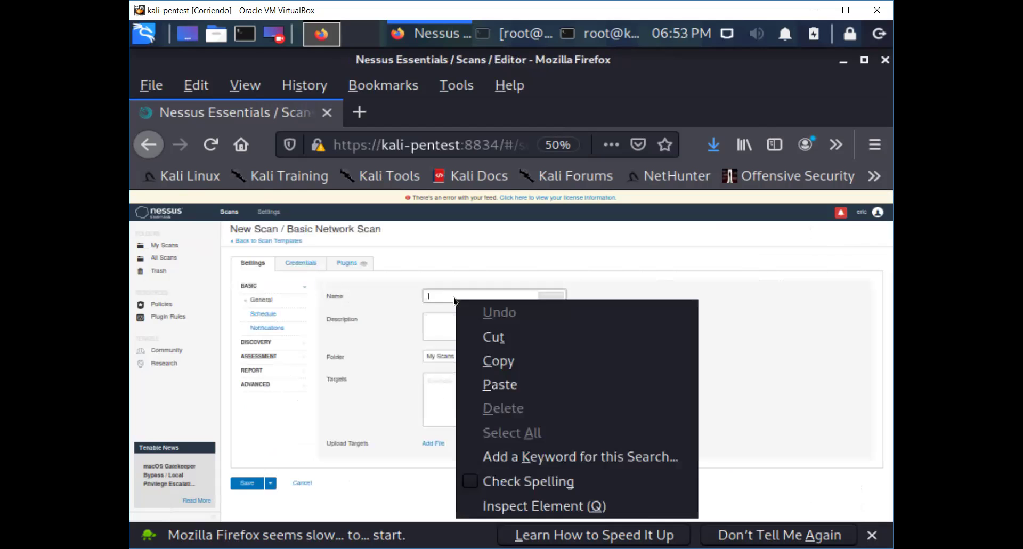
pyautogui.click(447, 298)
pyautogui.write('windows 10 eric')
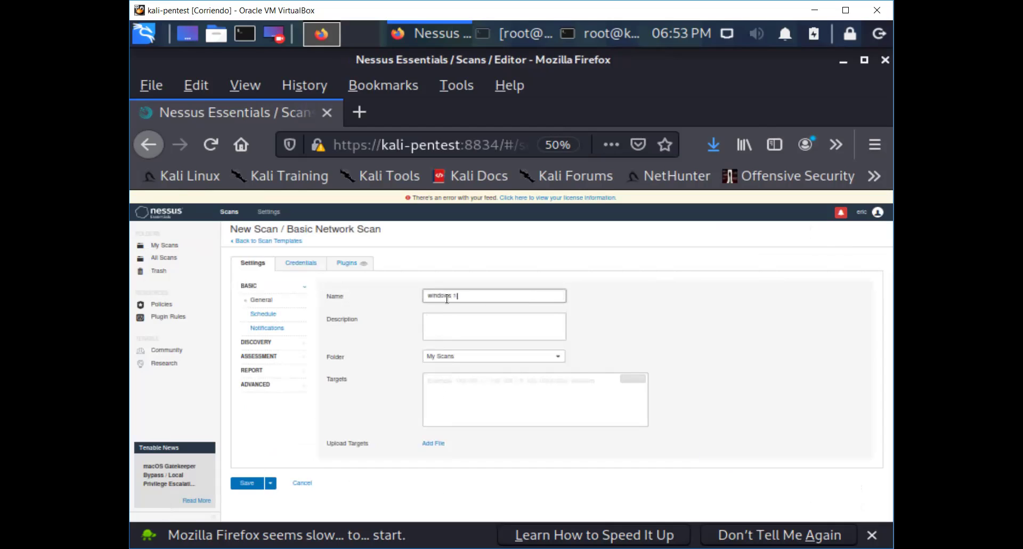
# Step: Enter "equipo windows 10 de" followed by the owner's first name as the new scan's description
pyautogui.click(465, 331)
pyautogui.write('equi')
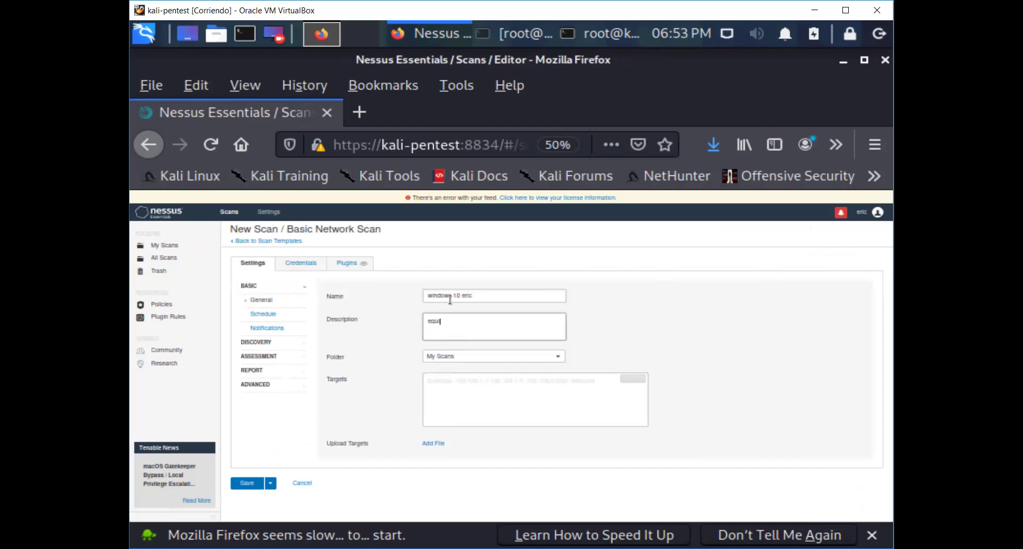
pyautogui.write('po windows 10 de Eric')
# Step: Set the Windows 10 scan's target to 192.168.100.114, save the scan and locate it in My Scans
pyautogui.click(473, 397)
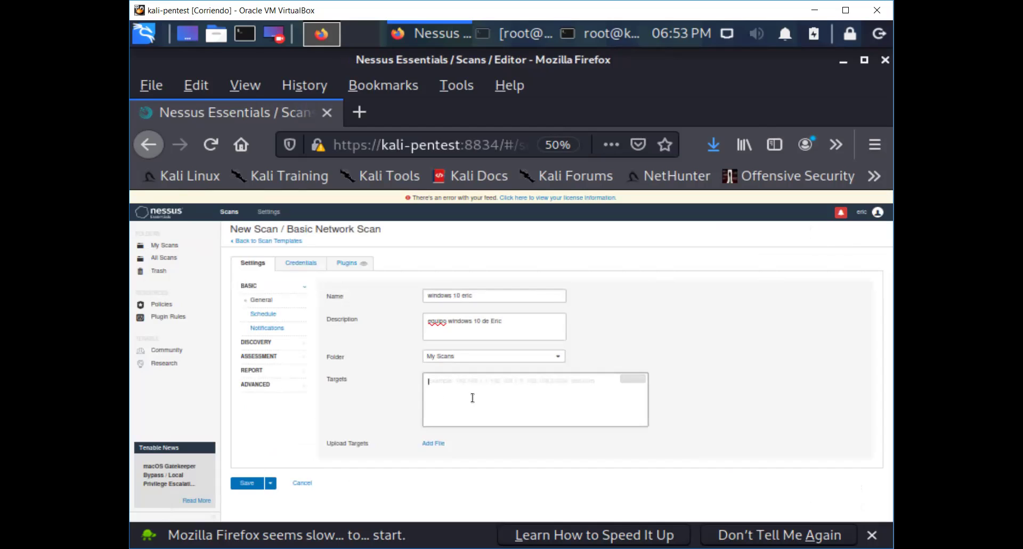
pyautogui.write('192')
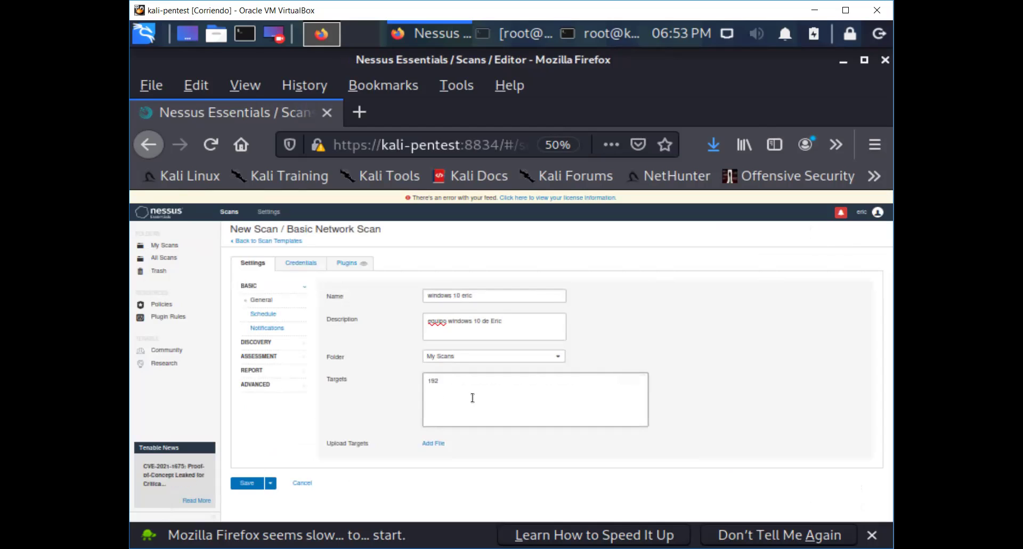
pyautogui.write('.168.100.114')
pyautogui.click(256, 484)
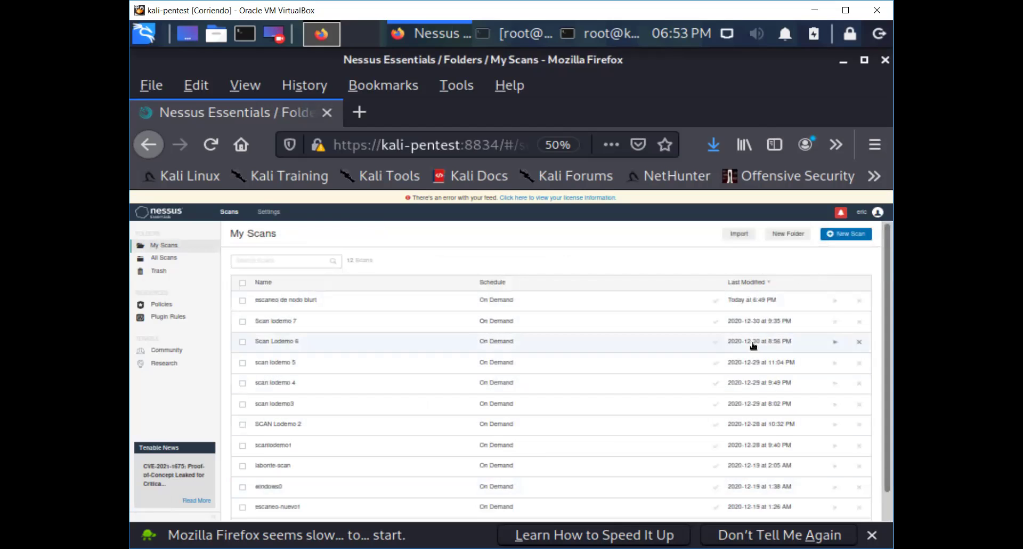
pyautogui.scroll(-2, 888, 342)
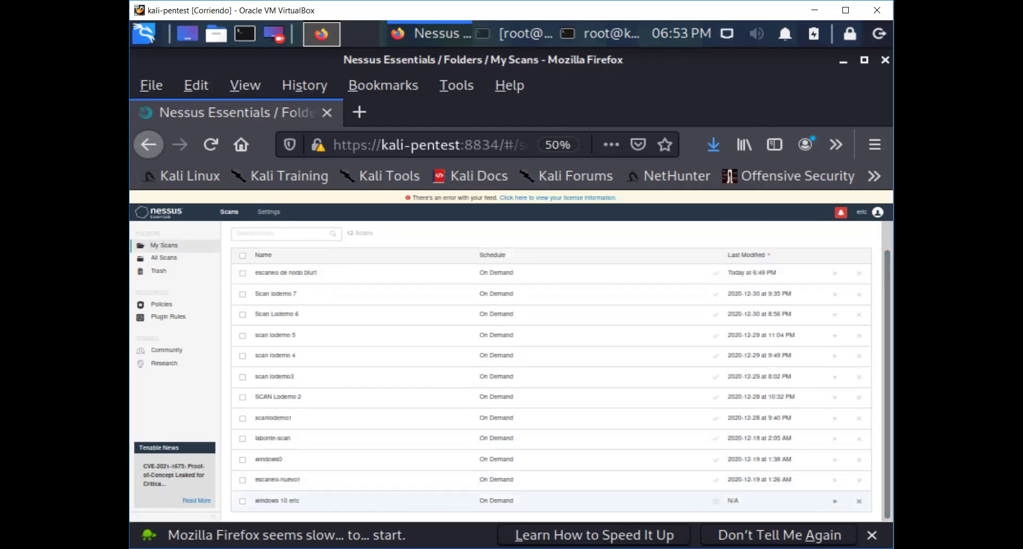
# Step: Launch the new Windows 10 scan from My Scans and set the page zoom to 80%
pyautogui.click(836, 502)
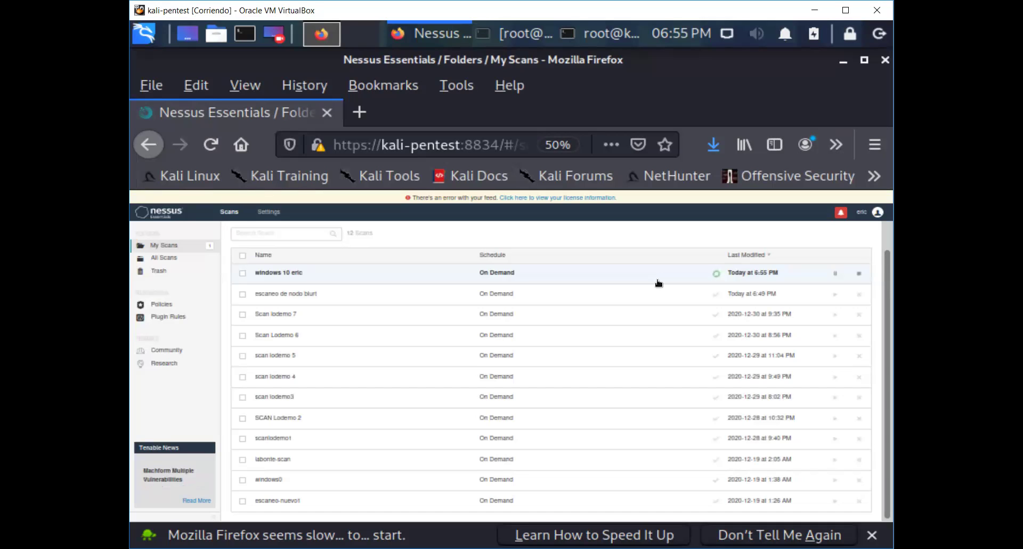
pyautogui.hotkey('ctrl', '+')
pyautogui.hotkey('ctrl', '+')
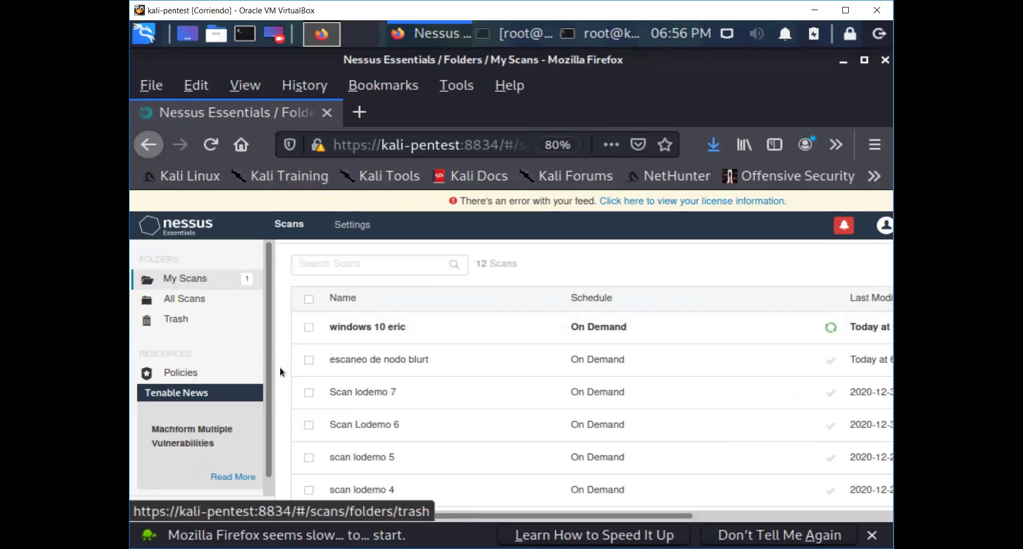
pyautogui.moveTo(263, 338); pyautogui.dragTo(267, 424)
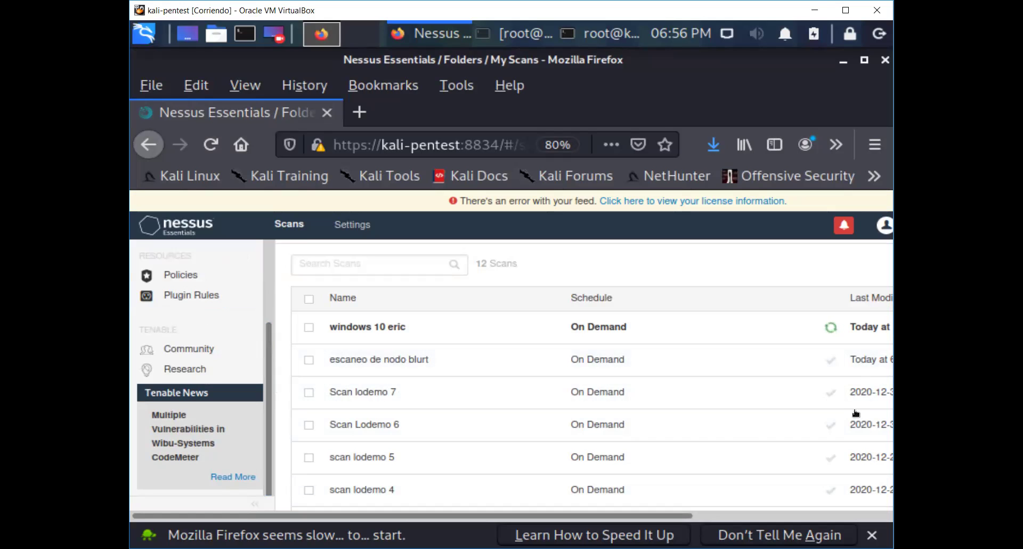
# Step: Generate an Executive Summary PDF report for host 192.168.50.100 of Scan Lodemo 6 and open it with Firefox
pyautogui.click(372, 425)
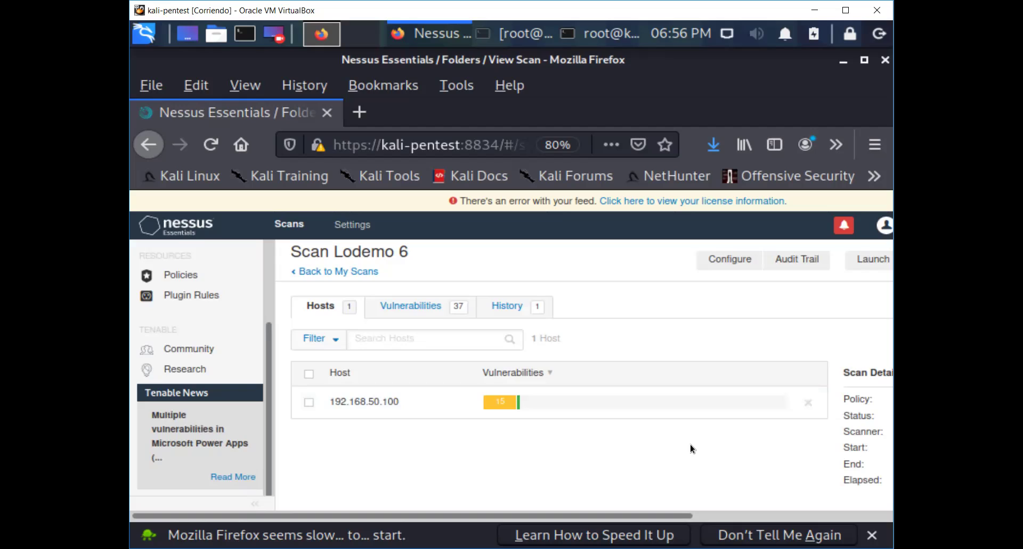
pyautogui.click(309, 403)
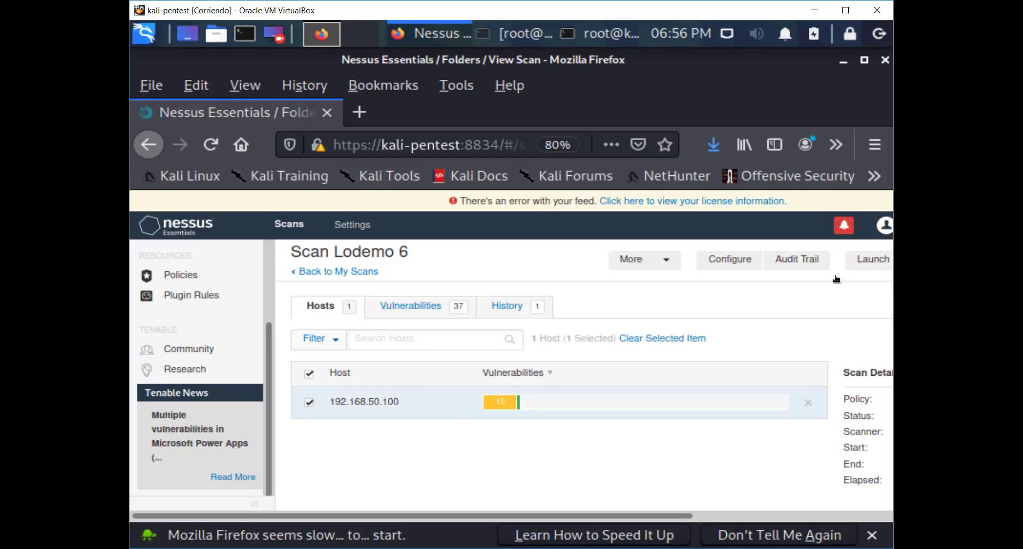
pyautogui.moveTo(667, 513); pyautogui.dragTo(824, 511)
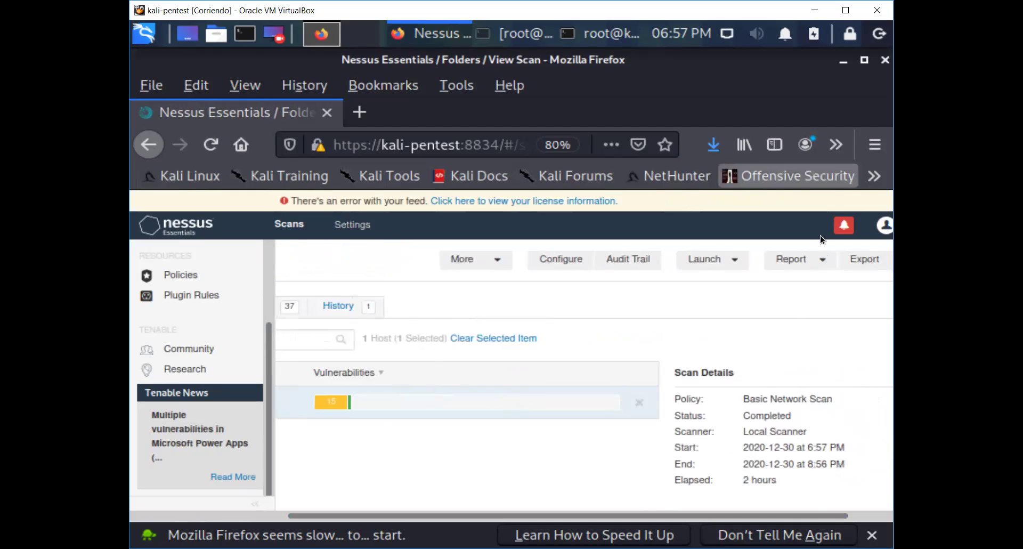
pyautogui.click(807, 263)
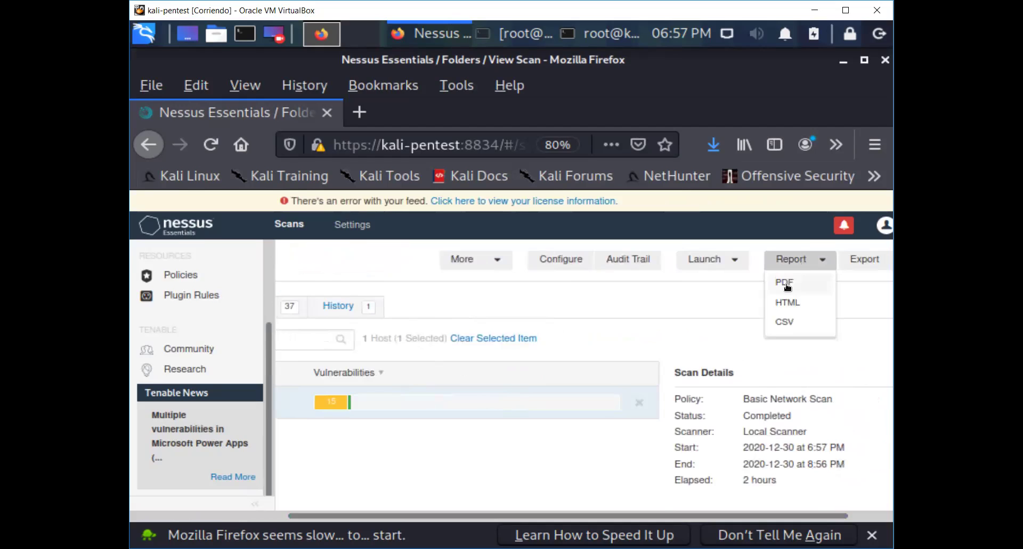
pyautogui.click(786, 285)
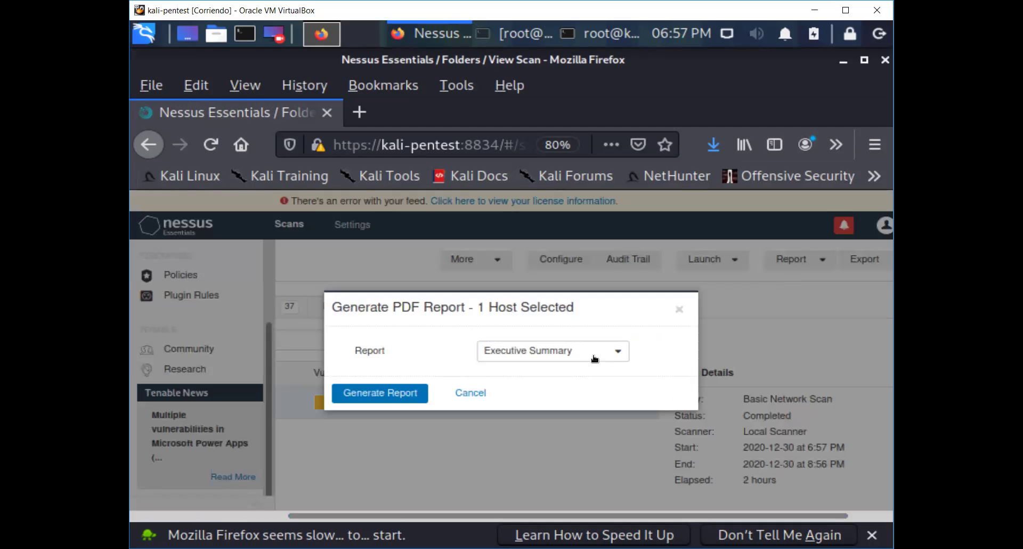
pyautogui.click(389, 397)
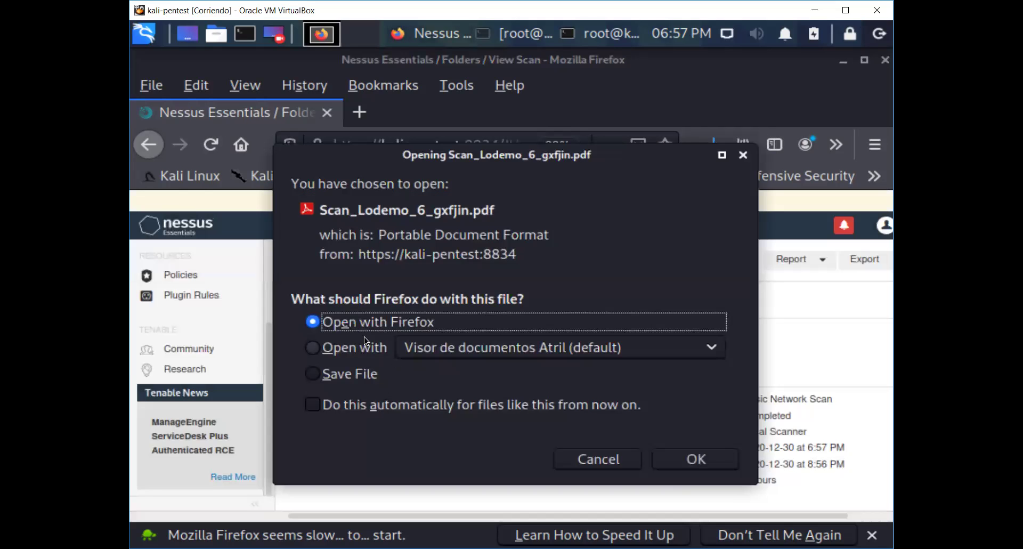
pyautogui.click(698, 462)
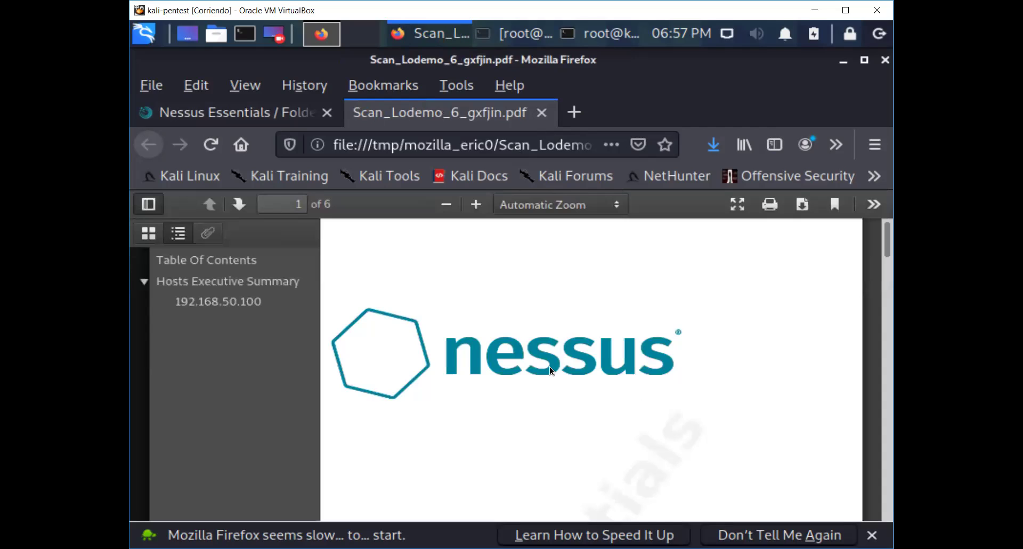
# Step: Look through the PDF report up to the severity summary of host 192.168.50.100 on page 4
pyautogui.scroll(-5, 550, 368)
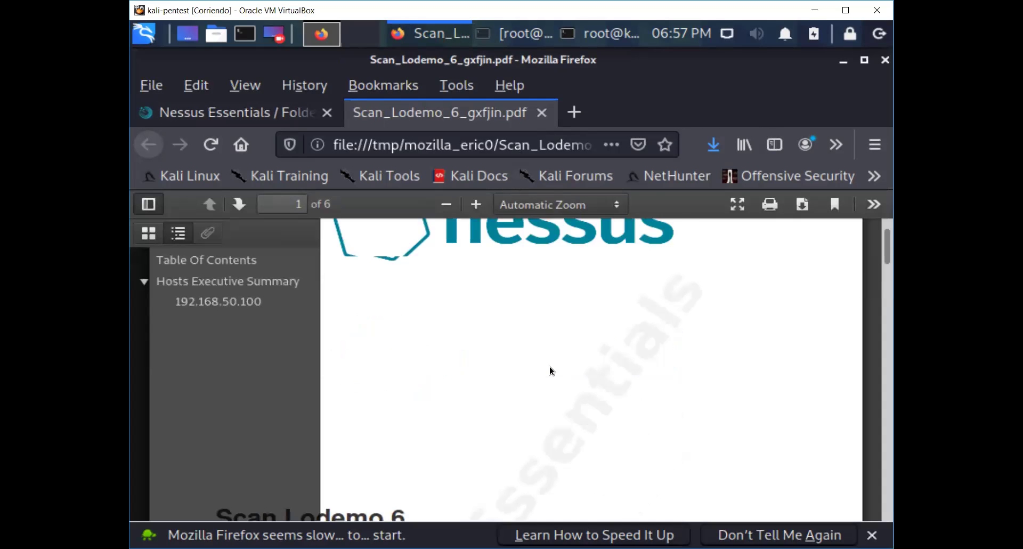
pyautogui.scroll(-3, 551, 370)
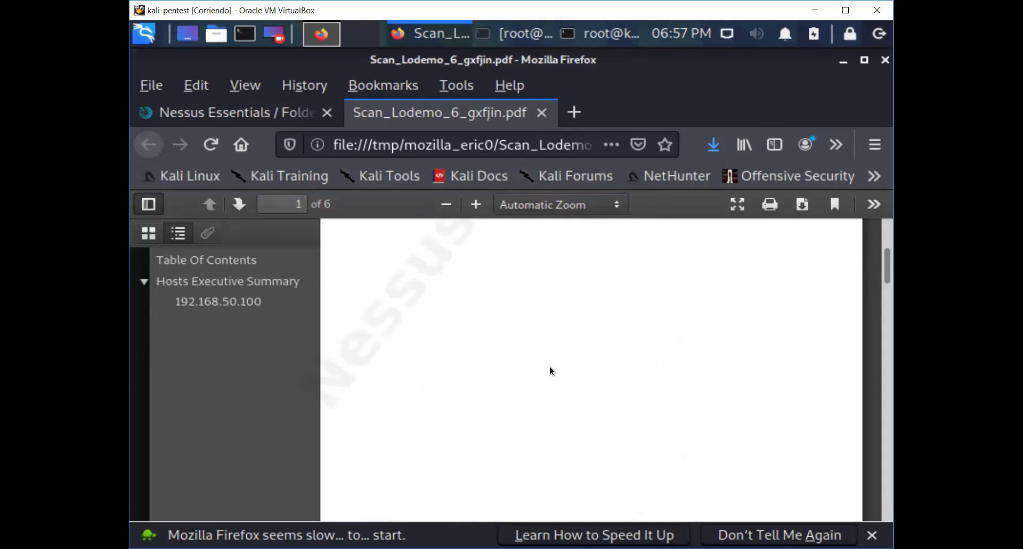
pyautogui.scroll(-8, 550, 371)
pyautogui.scroll(-8, 551, 370)
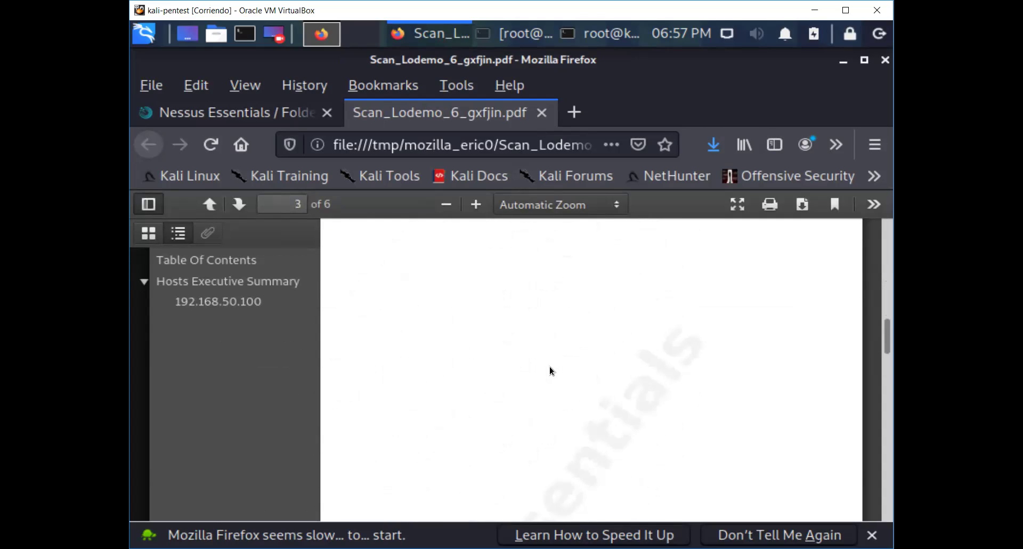
pyautogui.scroll(-2, 550, 371)
pyautogui.scroll(-3, 551, 371)
pyautogui.scroll(-5, 550, 371)
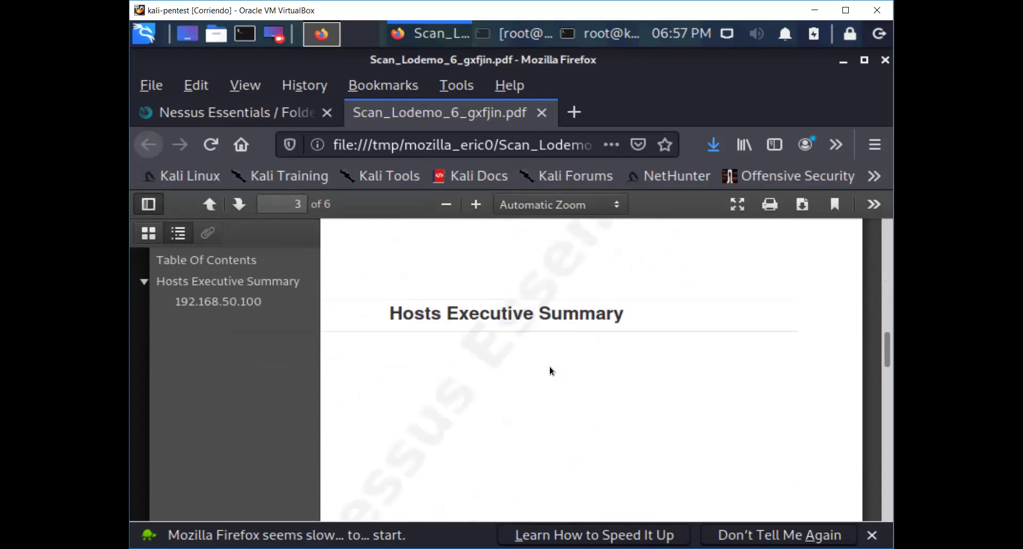
pyautogui.scroll(-3, 551, 371)
pyautogui.scroll(-5, 550, 370)
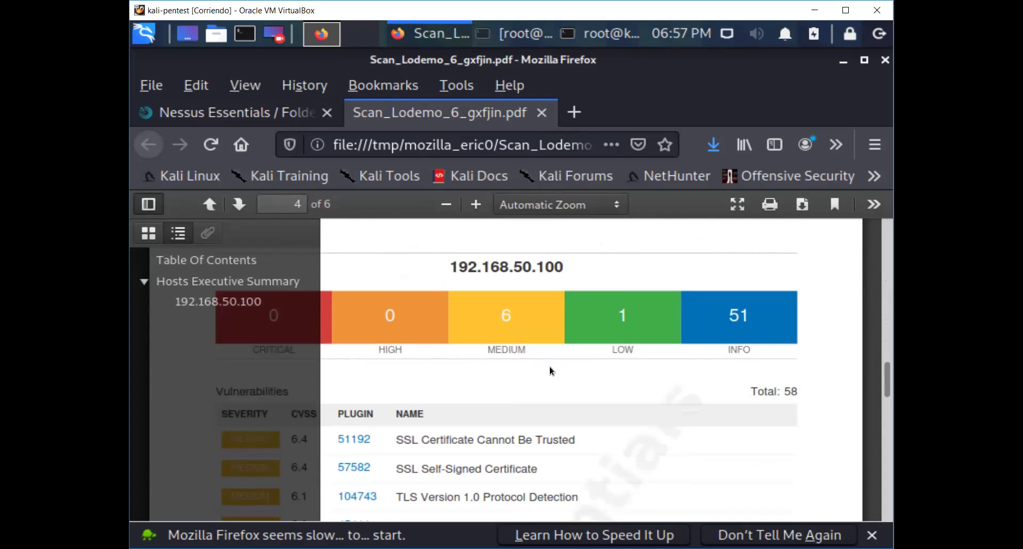
pyautogui.scroll(1, 550, 367)
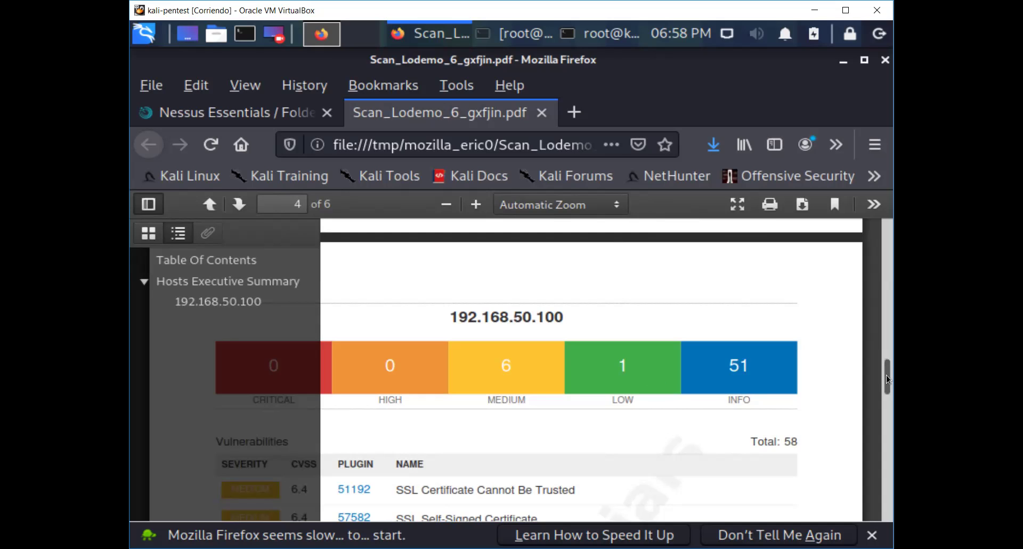
# Step: Examine the host's vulnerability list on pages 4 to 6 of the report, return to its cover, and close it
pyautogui.moveTo(886, 375); pyautogui.dragTo(890, 386)
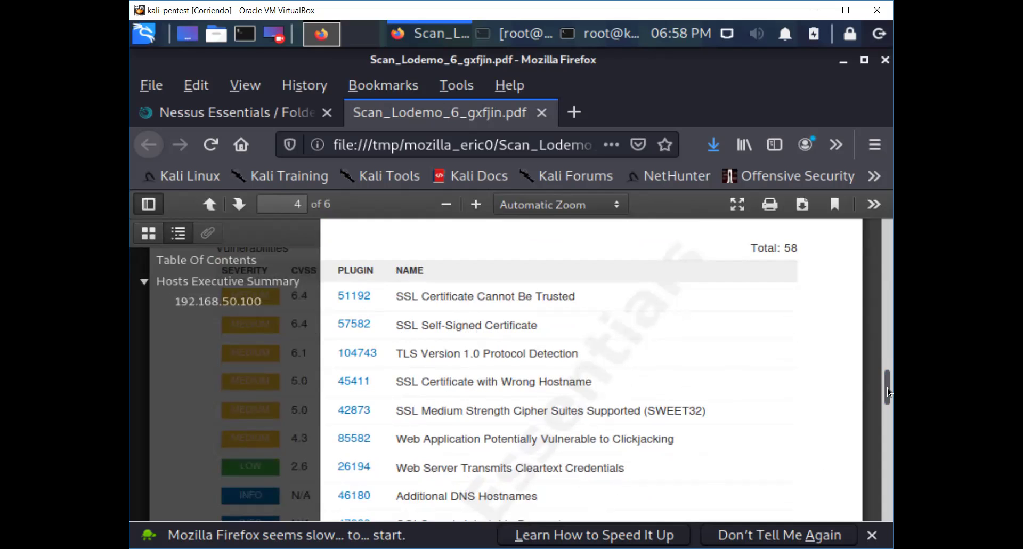
pyautogui.scroll(-4, 887, 392)
pyautogui.scroll(-2, 889, 408)
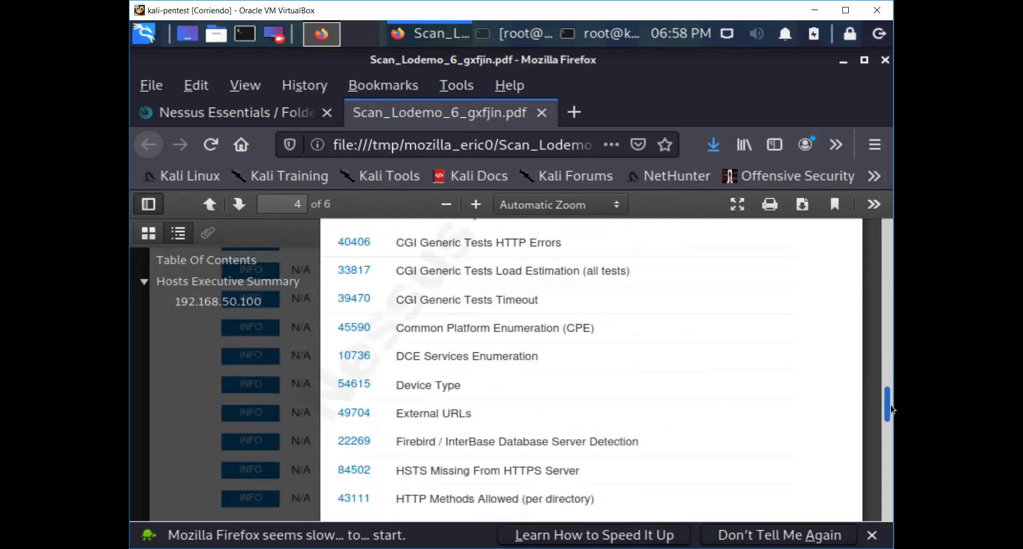
pyautogui.scroll(-3, 888, 410)
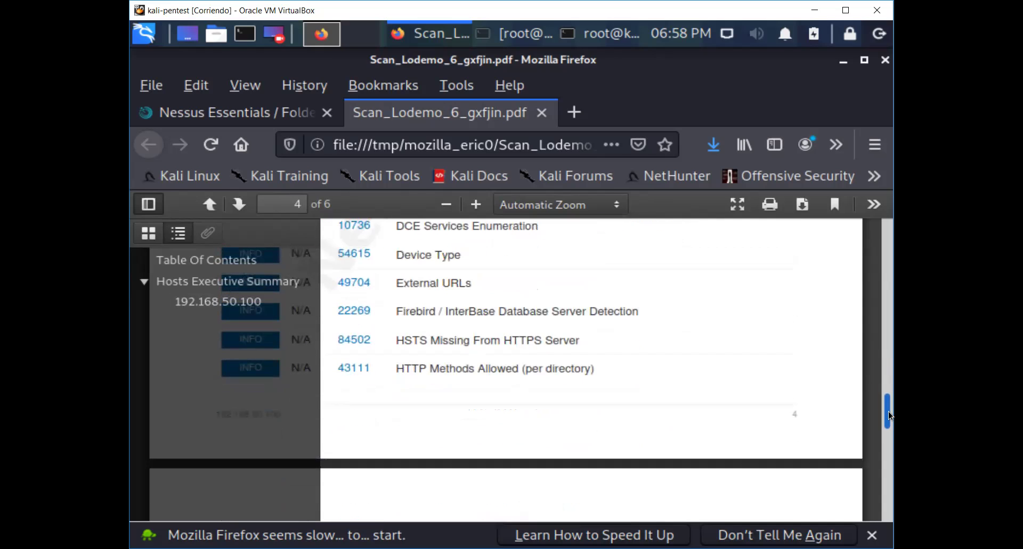
pyautogui.scroll(-1, 888, 412)
pyautogui.scroll(-6, 888, 414)
pyautogui.scroll(-8, 888, 416)
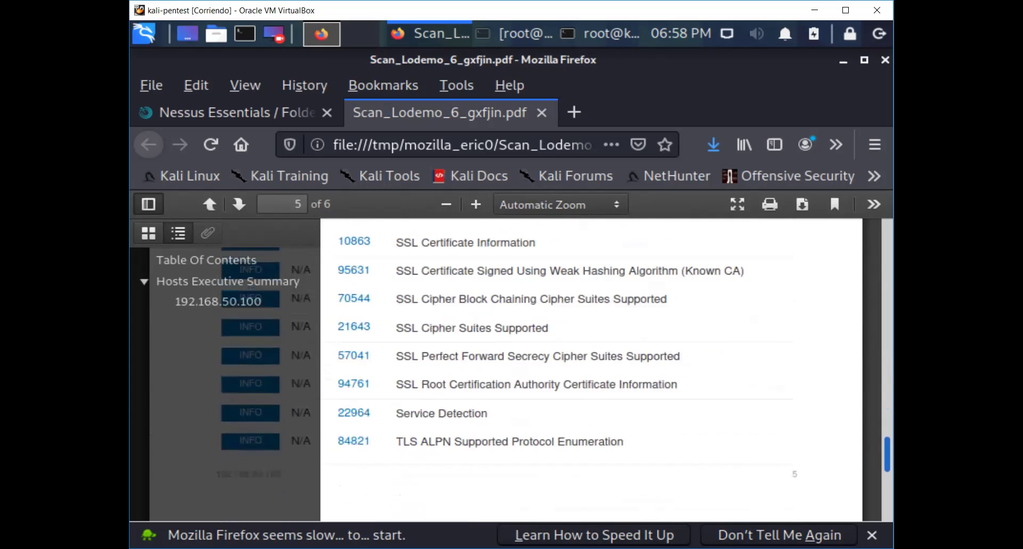
pyautogui.scroll(-7, 888, 416)
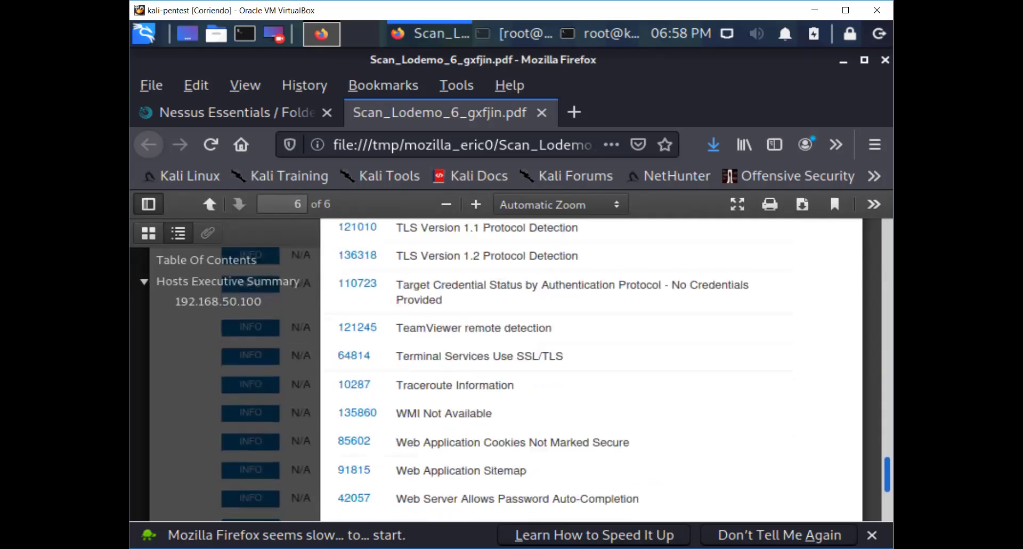
pyautogui.scroll(-10, 888, 415)
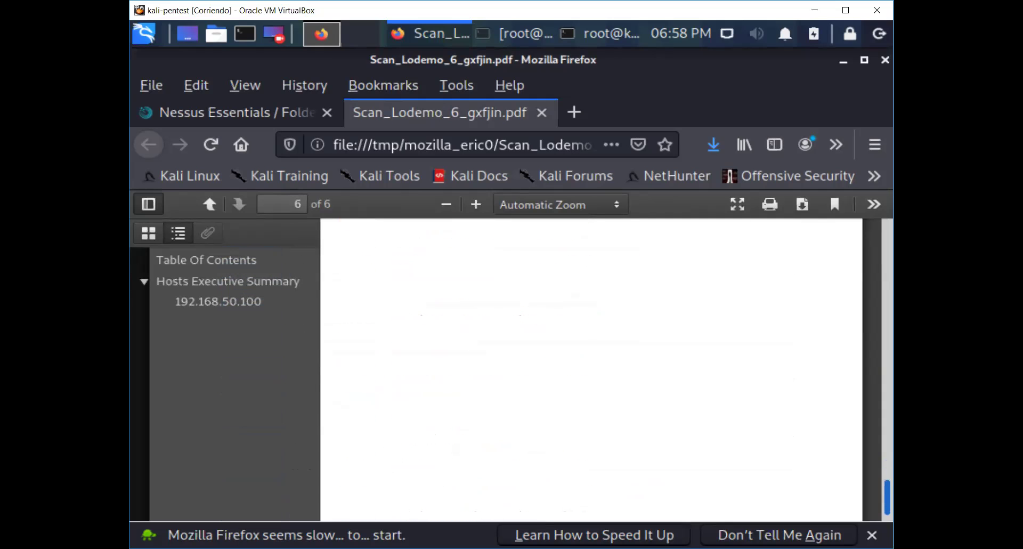
pyautogui.scroll(6, 592, 368)
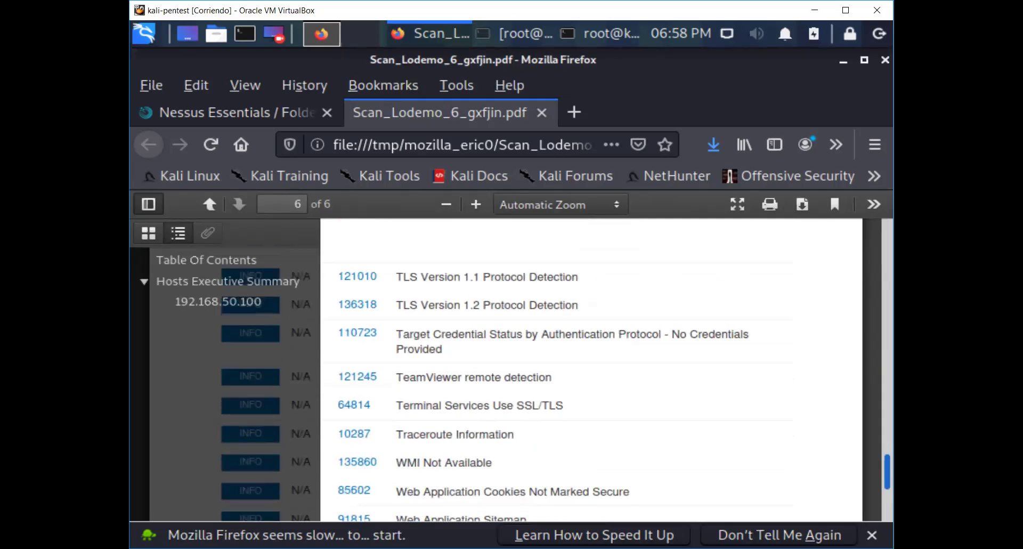
pyautogui.scroll(-3, 591, 368)
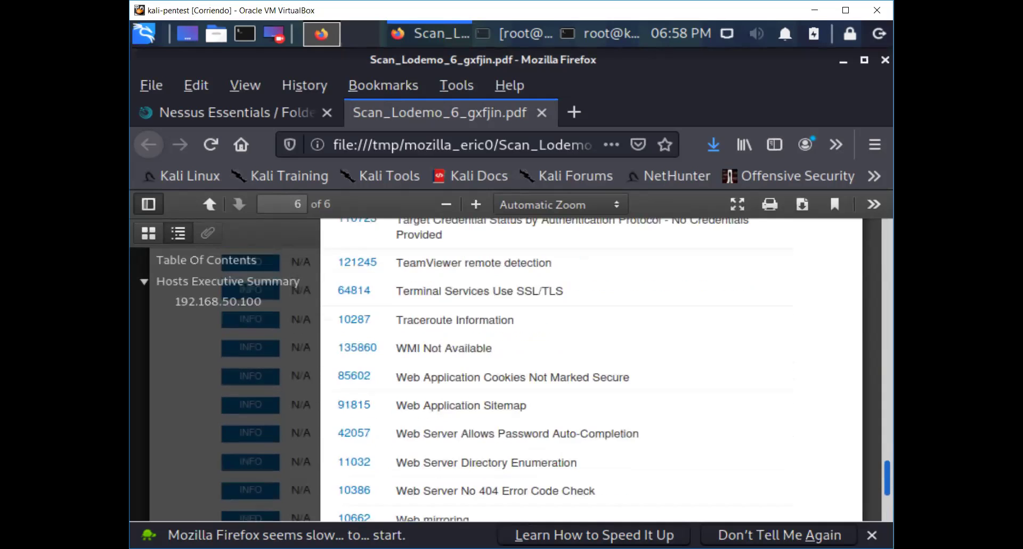
pyautogui.scroll(15, 879, 415)
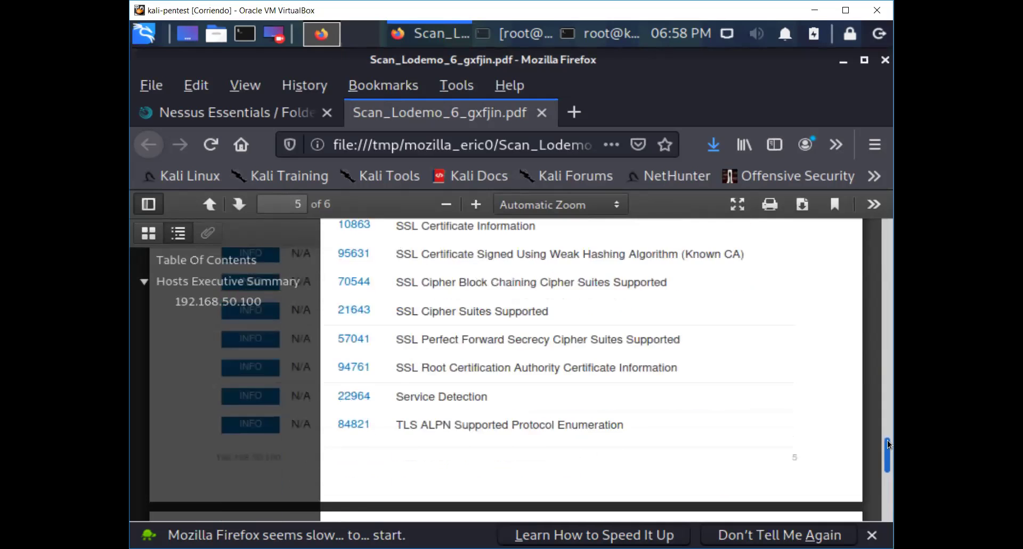
pyautogui.moveTo(879, 416); pyautogui.dragTo(841, 236)
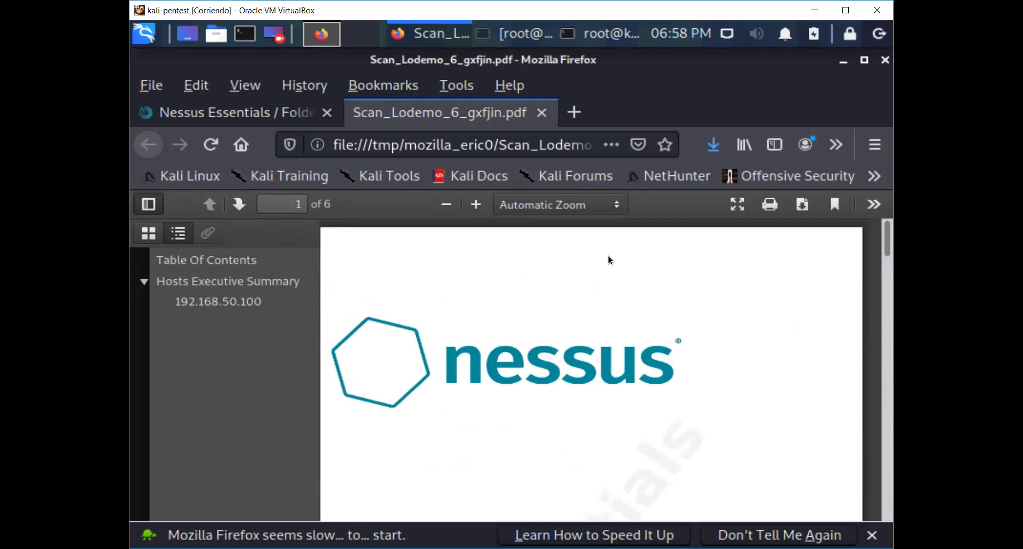
pyautogui.click(544, 115)
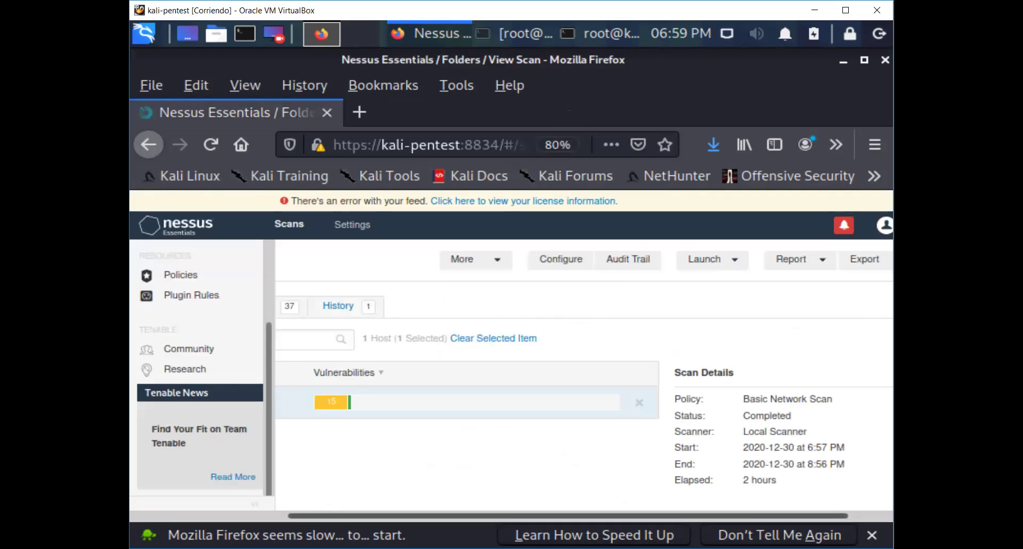
# Step: Return from Scan Lodemo 6 to My Scans, check the Windows 10 scan's status, and dismiss Firefox's slow-start notice
pyautogui.click(137, 515)
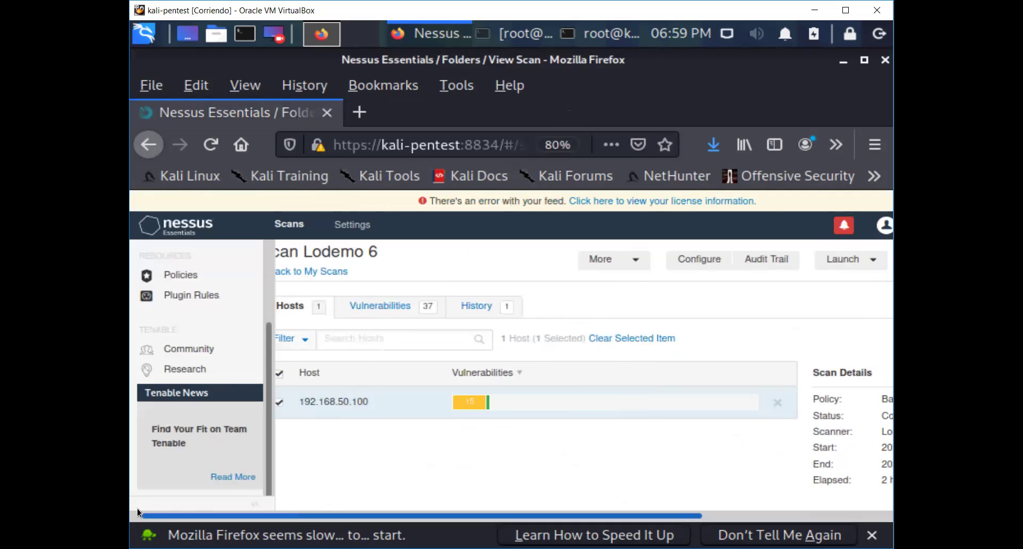
pyautogui.click(312, 273)
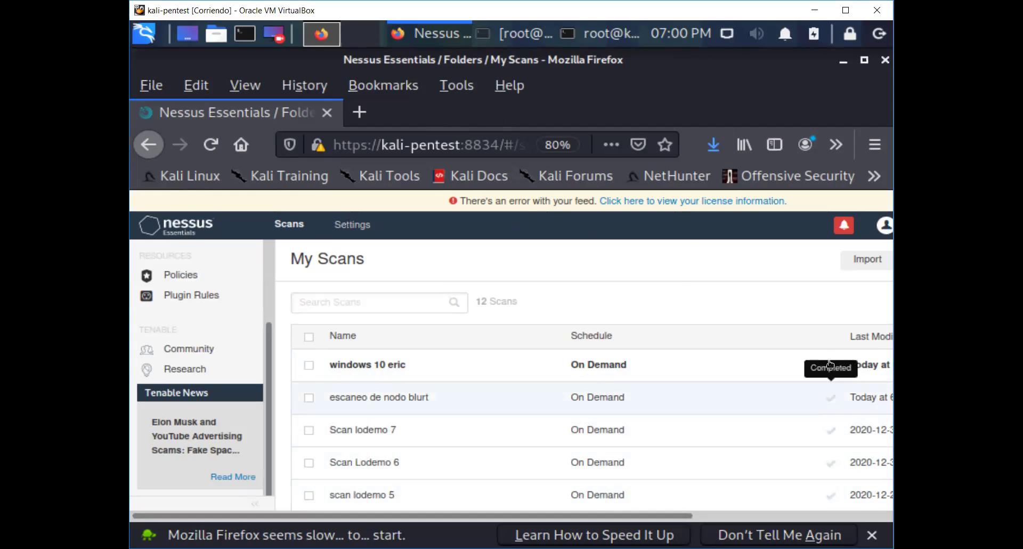
pyautogui.moveTo(609, 513); pyautogui.dragTo(687, 513)
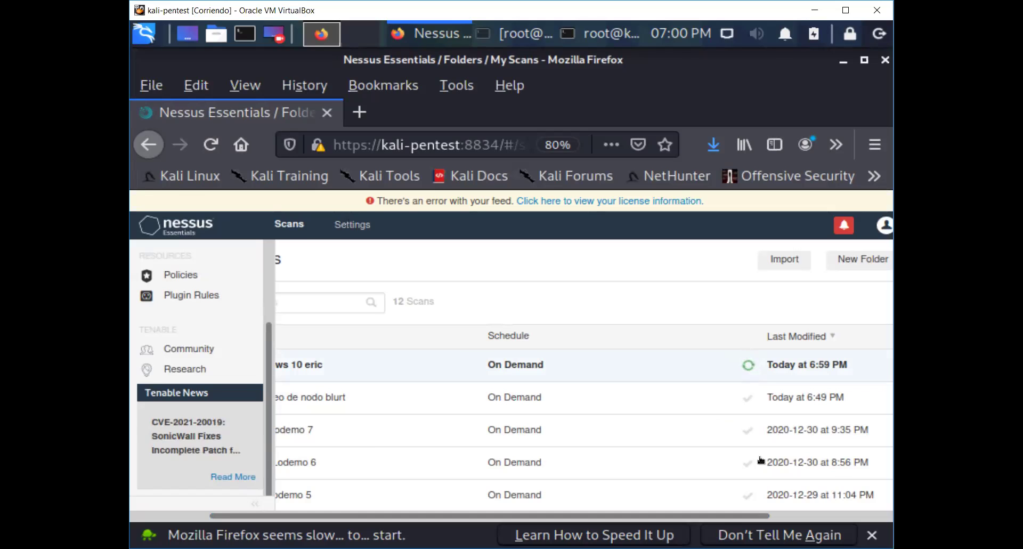
pyautogui.click(872, 536)
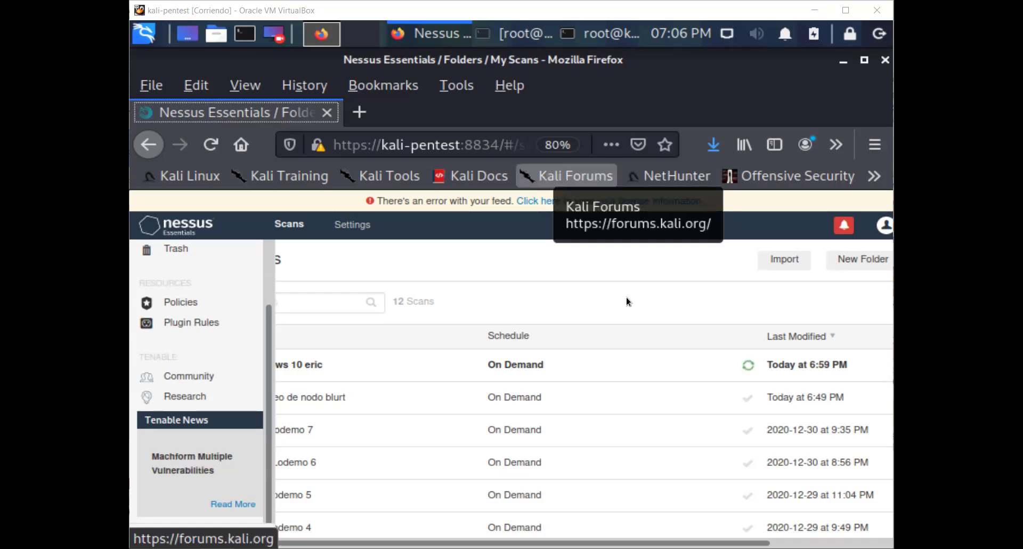
# Step: Open the Windows 10 scan's results and examine the vulnerability list of host 192.168.100.114
pyautogui.click(748, 368)
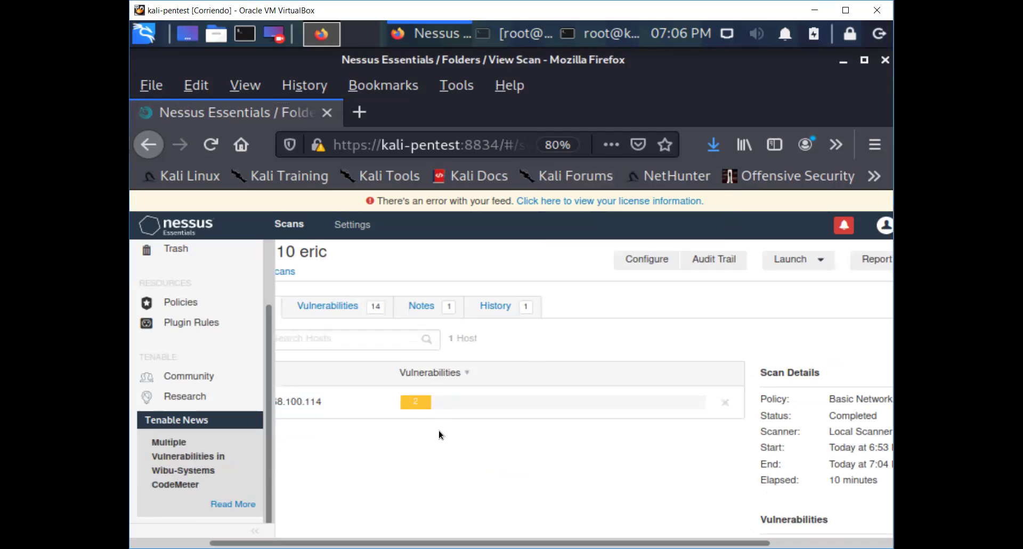
pyautogui.moveTo(425, 406)
pyautogui.hscroll(-3, 328, 453)
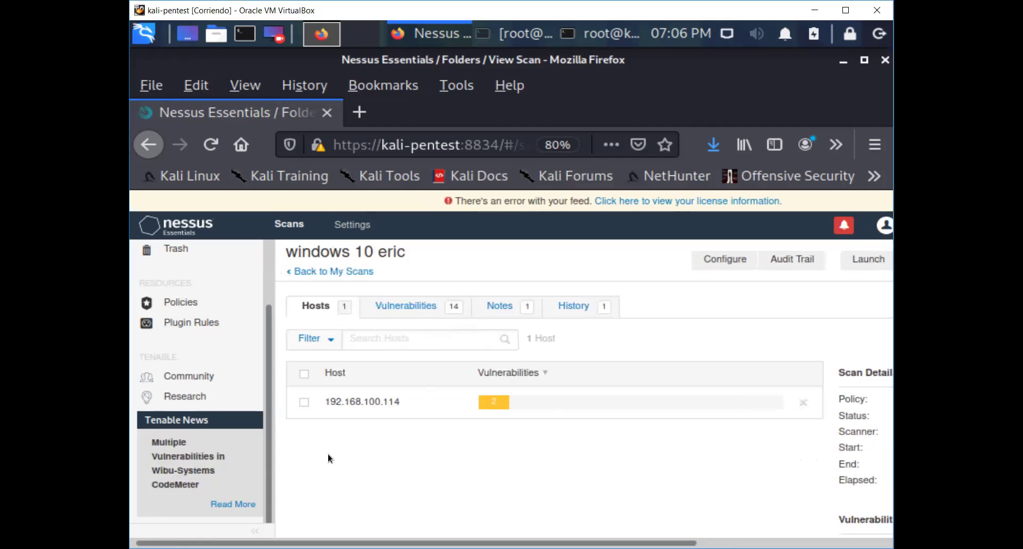
pyautogui.click(501, 402)
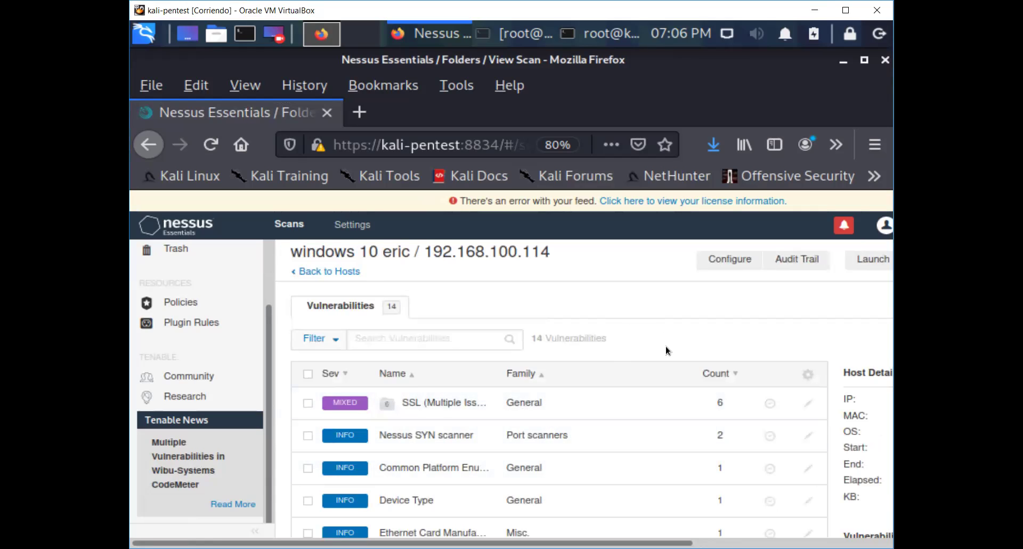
pyautogui.scroll(-5, 666, 347)
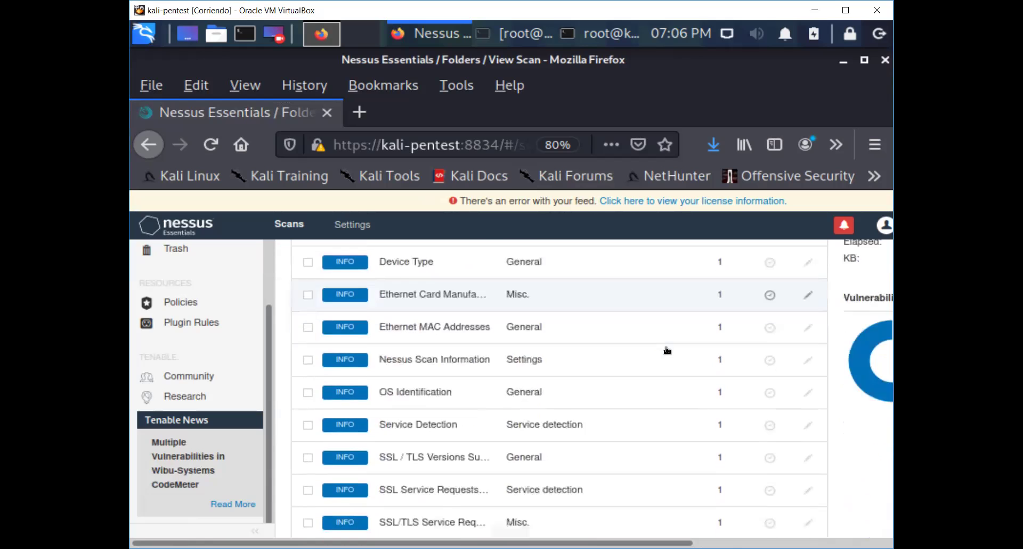
# Step: Examine the rest of the Windows 10 host's vulnerability list, its host details and the severity chart
pyautogui.scroll(-2, 667, 350)
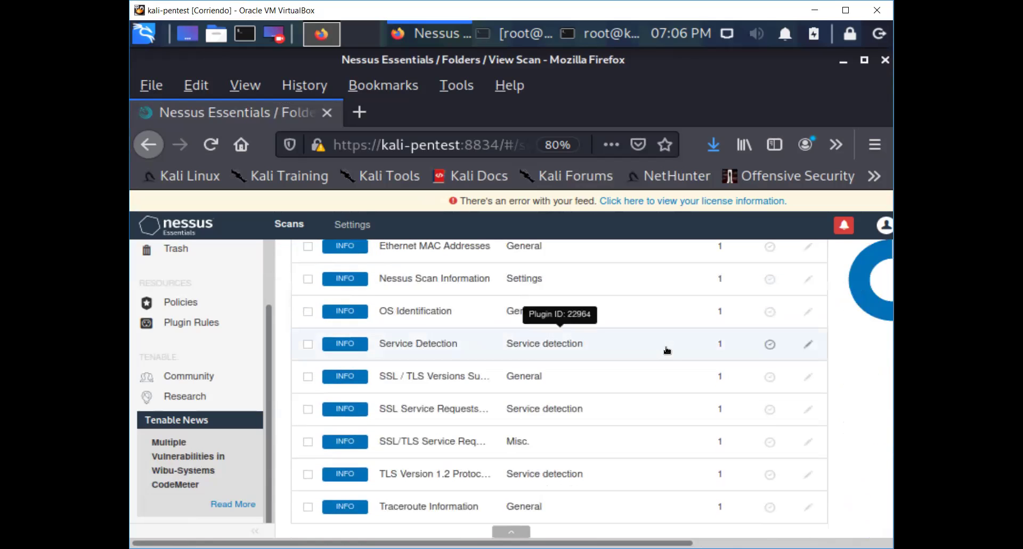
pyautogui.scroll(4, 667, 350)
pyautogui.scroll(3, 667, 351)
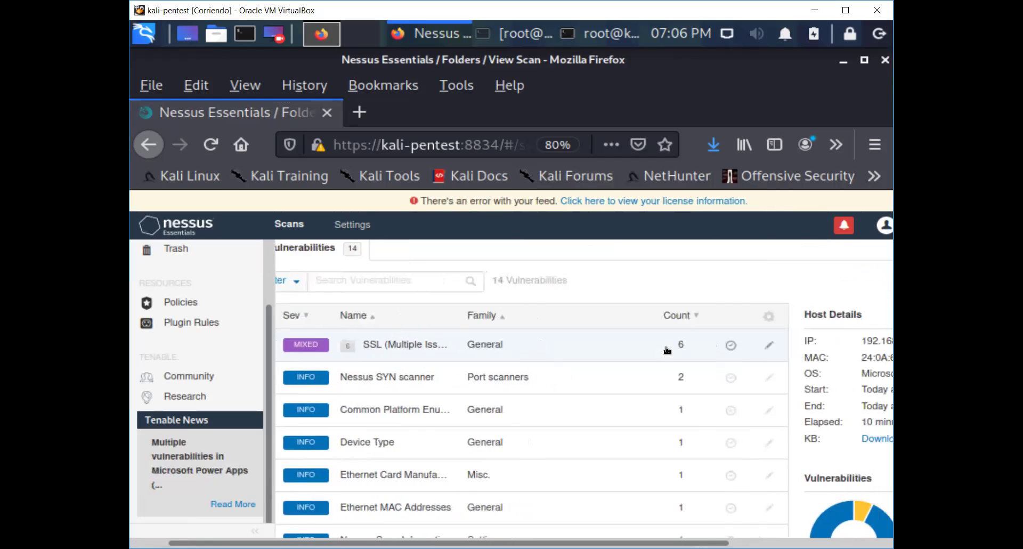
pyautogui.hscroll(2, 667, 350)
pyautogui.scroll(-2, 666, 350)
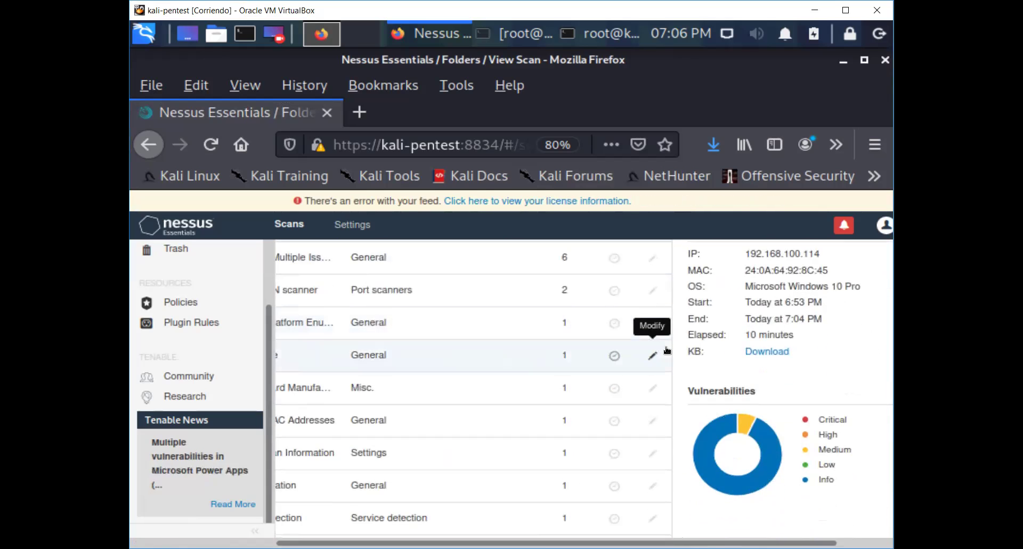
pyautogui.scroll(-1, 666, 351)
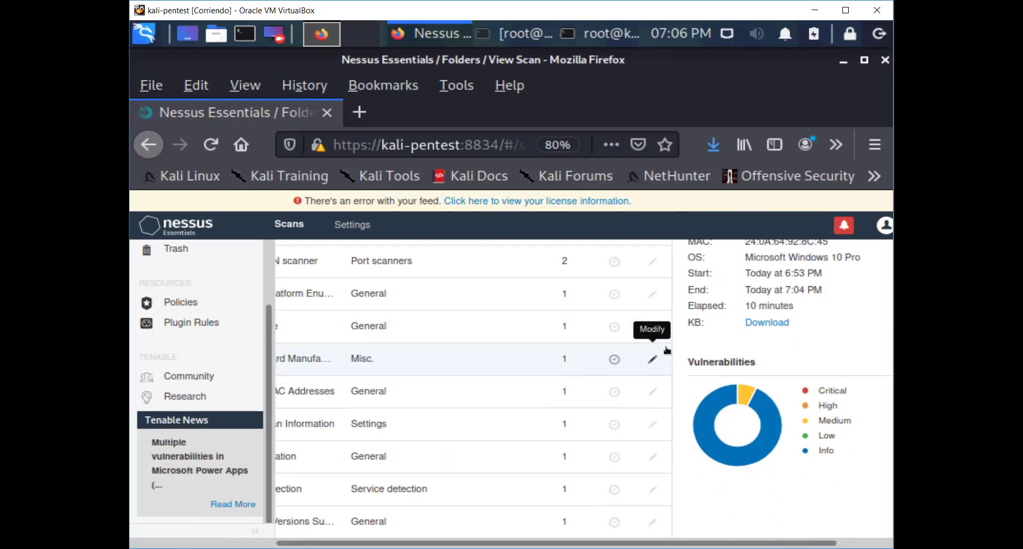
pyautogui.hscroll(-3, 666, 350)
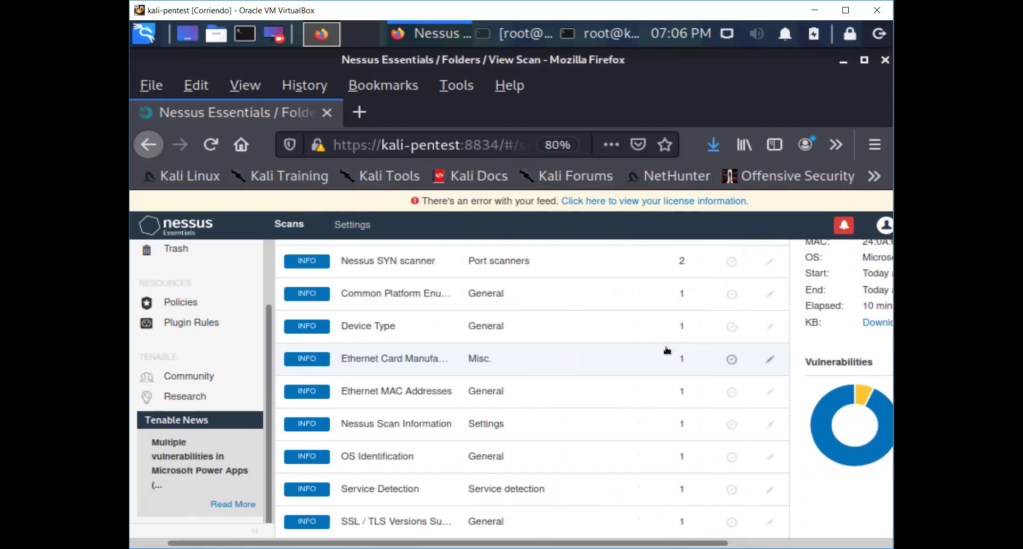
# Step: Open the Nessus SYN scanner finding and examine its description, solution and per-port output
pyautogui.click(538, 261)
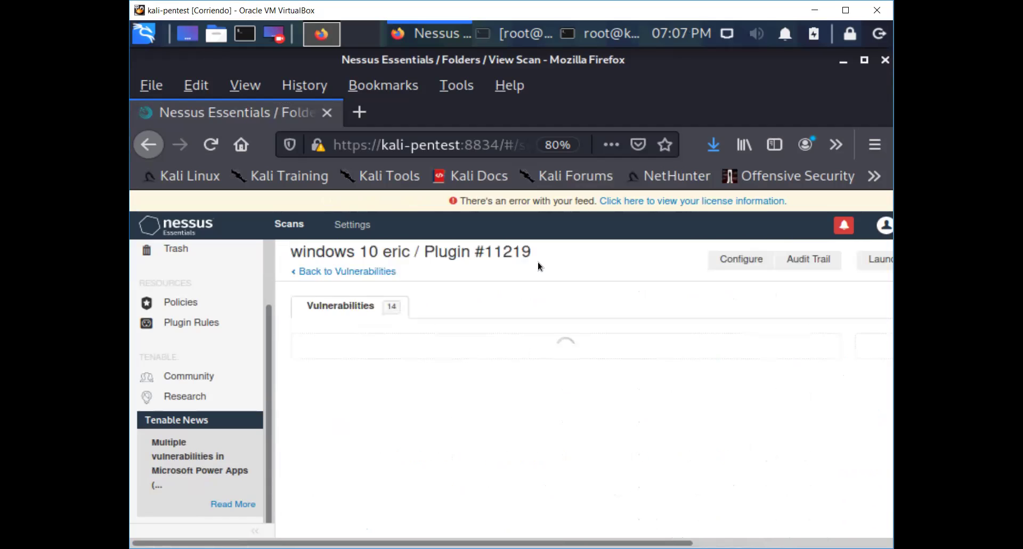
pyautogui.scroll(-1, 539, 261)
pyautogui.scroll(-1, 539, 263)
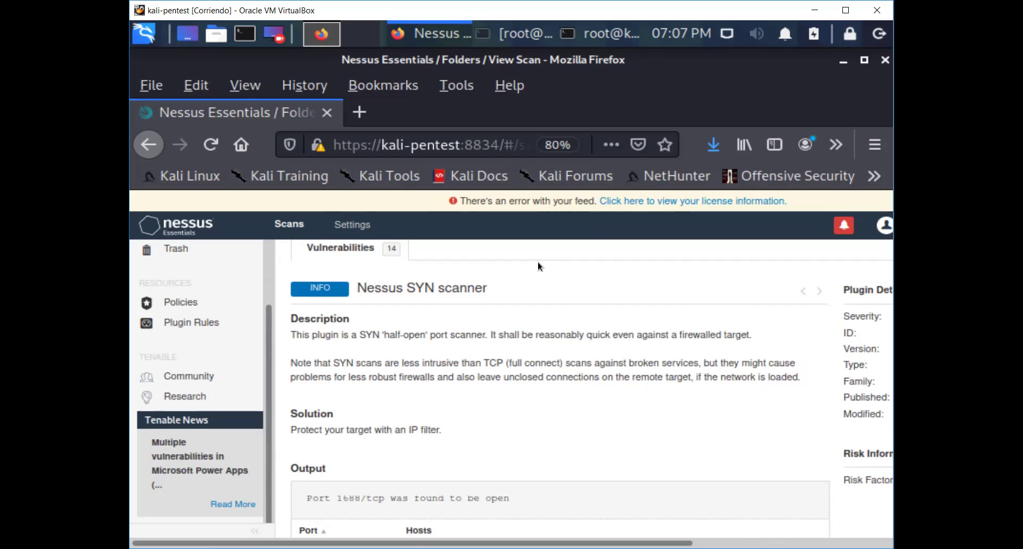
pyautogui.scroll(-3, 538, 262)
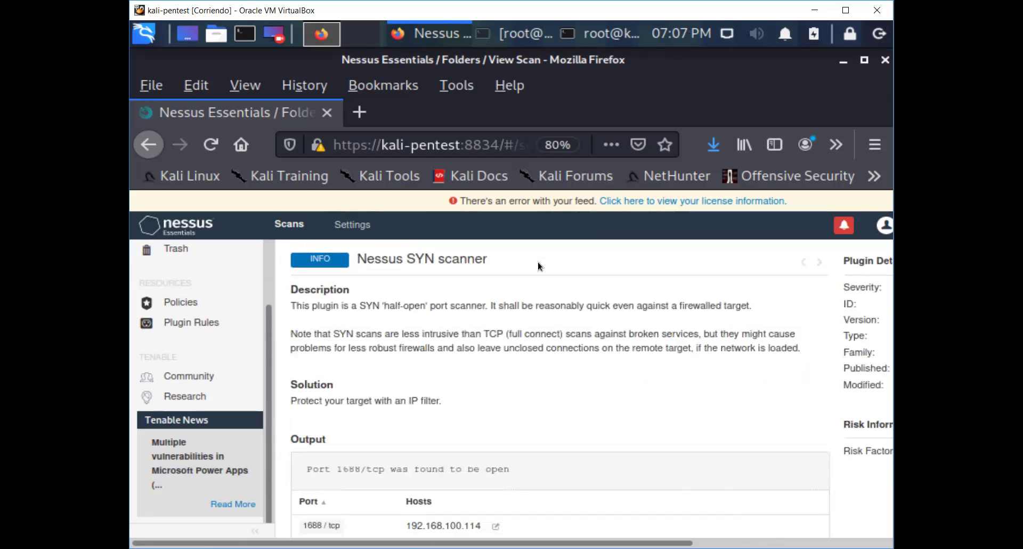
pyautogui.scroll(-1, 538, 263)
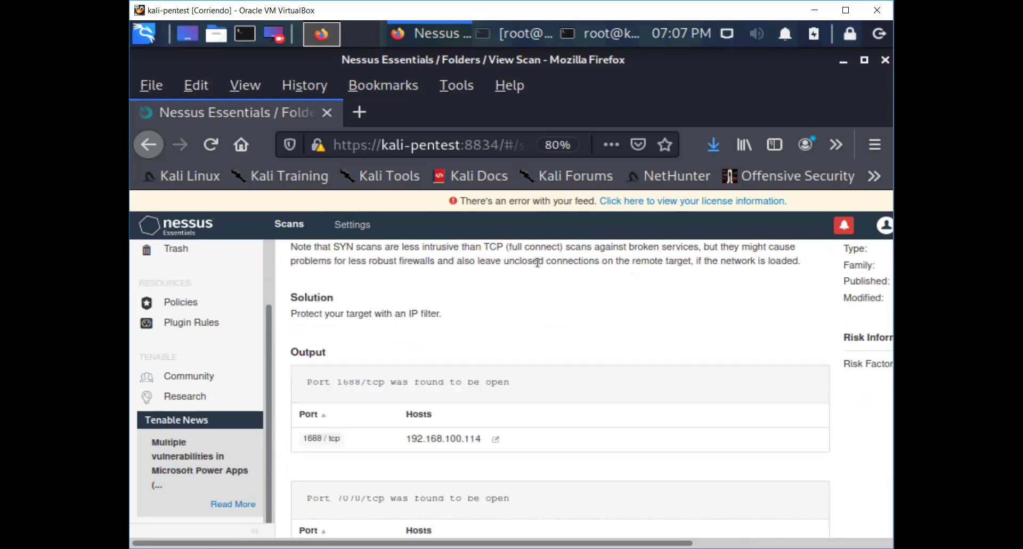
pyautogui.scroll(-2, 539, 261)
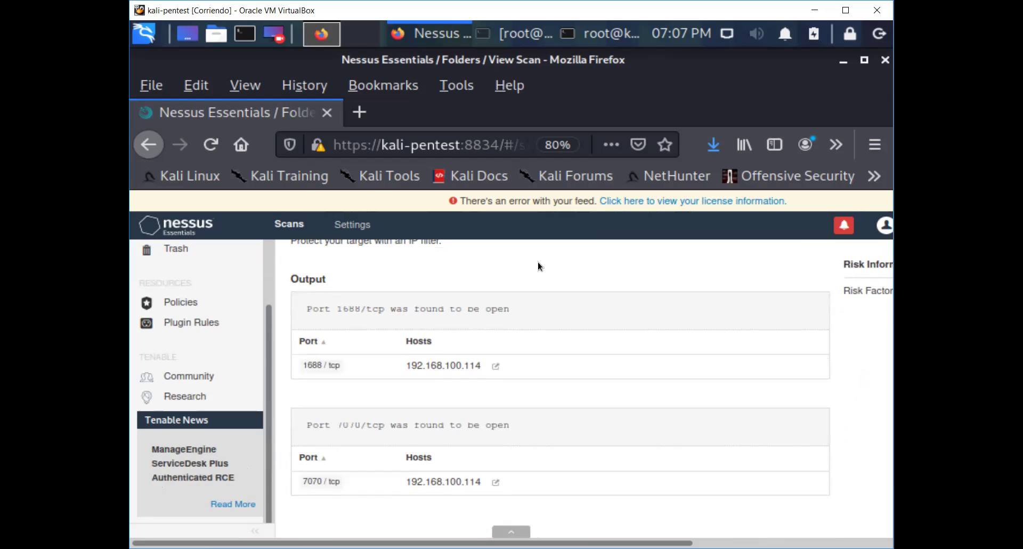
pyautogui.scroll(1, 538, 262)
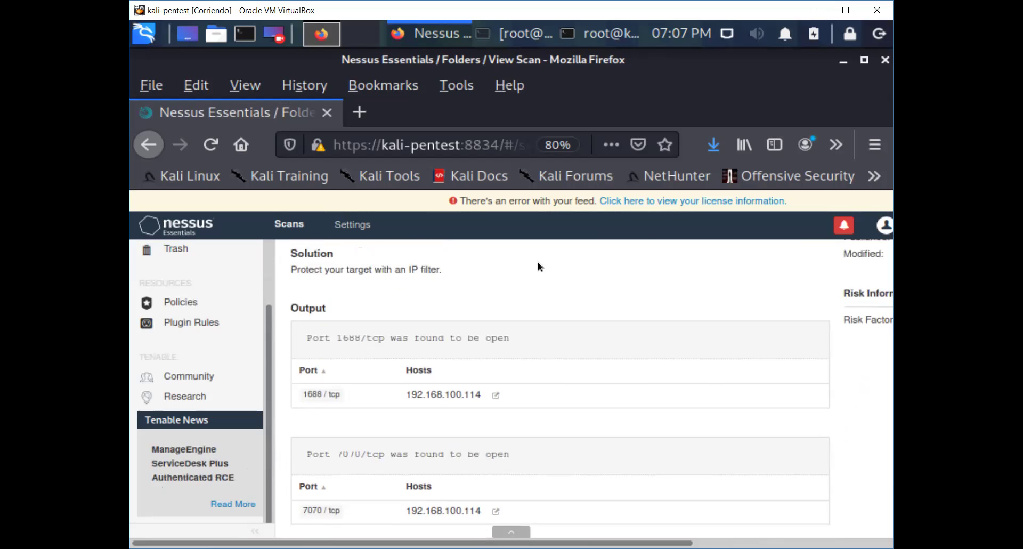
pyautogui.scroll(4, 538, 264)
pyautogui.scroll(4, 538, 262)
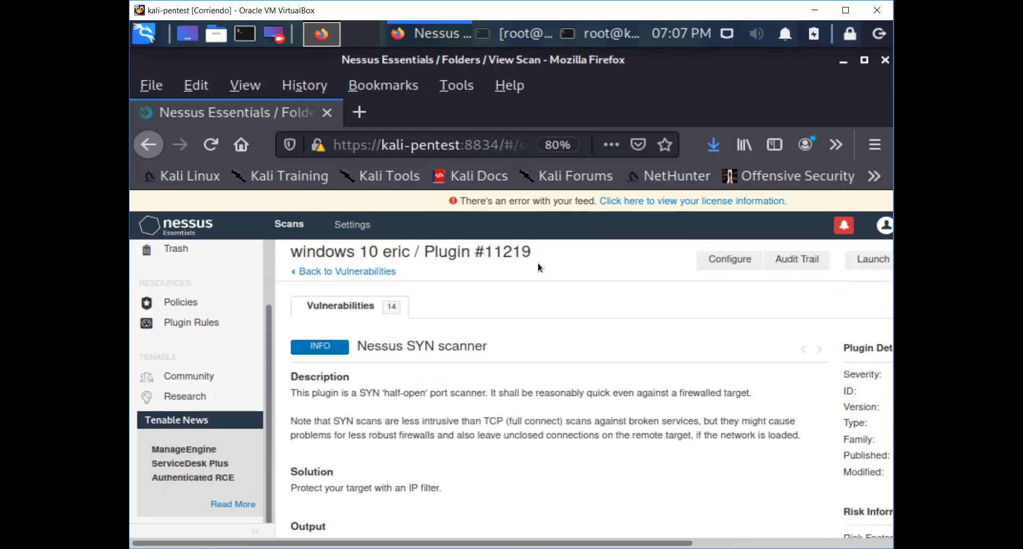